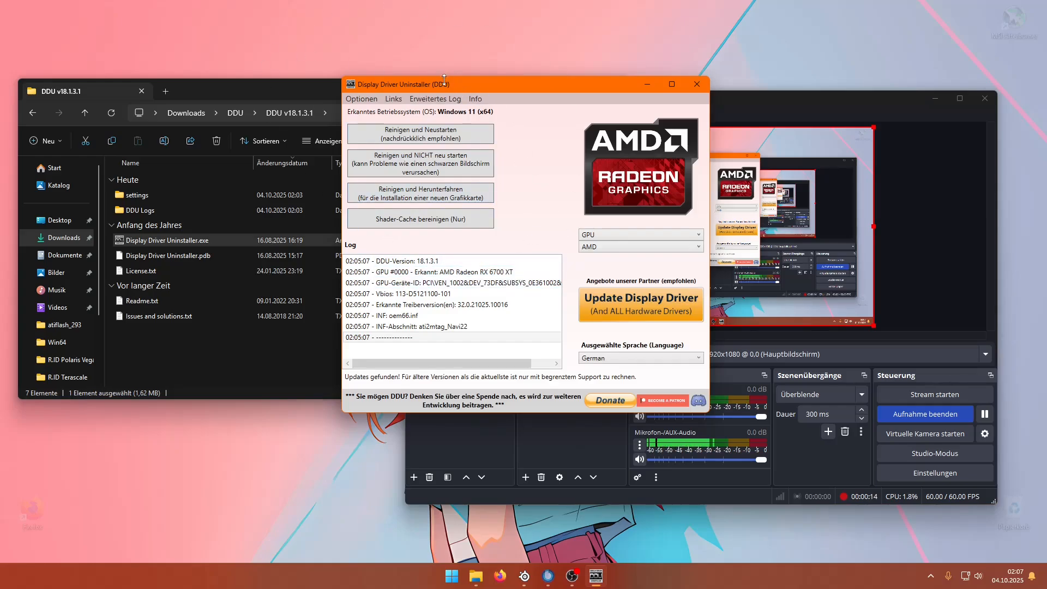
Close the Display Driver Uninstaller window.
{"action": "left_click_drag", "start_coordinate": [444, 85], "coordinate": [382, 87]}
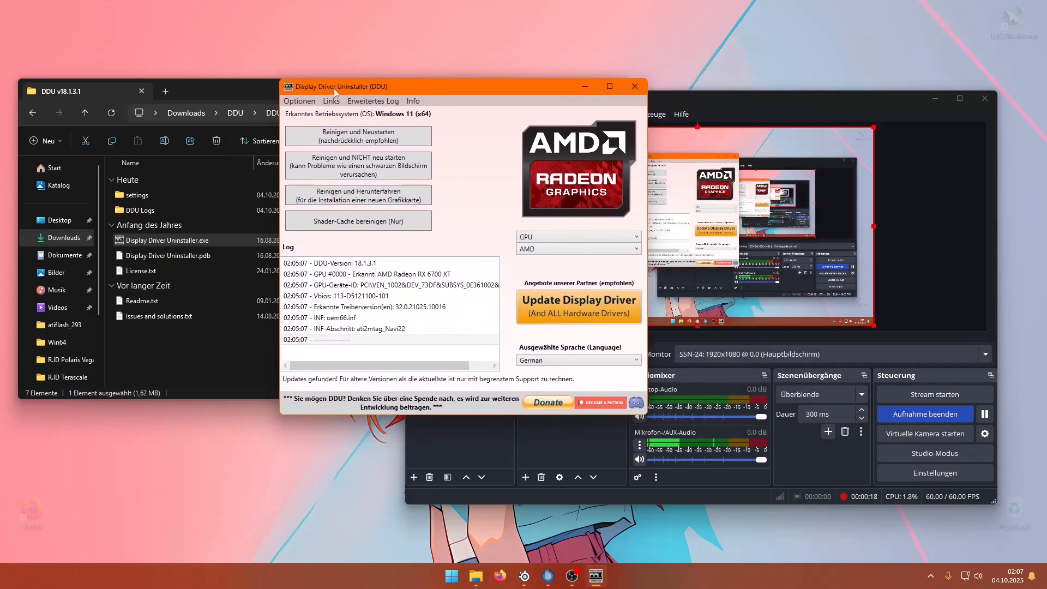
{"action": "mouse_move", "coordinate": [483, 85]}
{"action": "left_mouse_down"}
{"action": "mouse_move", "coordinate": [525, 103]}
{"action": "mouse_move", "coordinate": [464, 86]}
{"action": "left_mouse_up"}
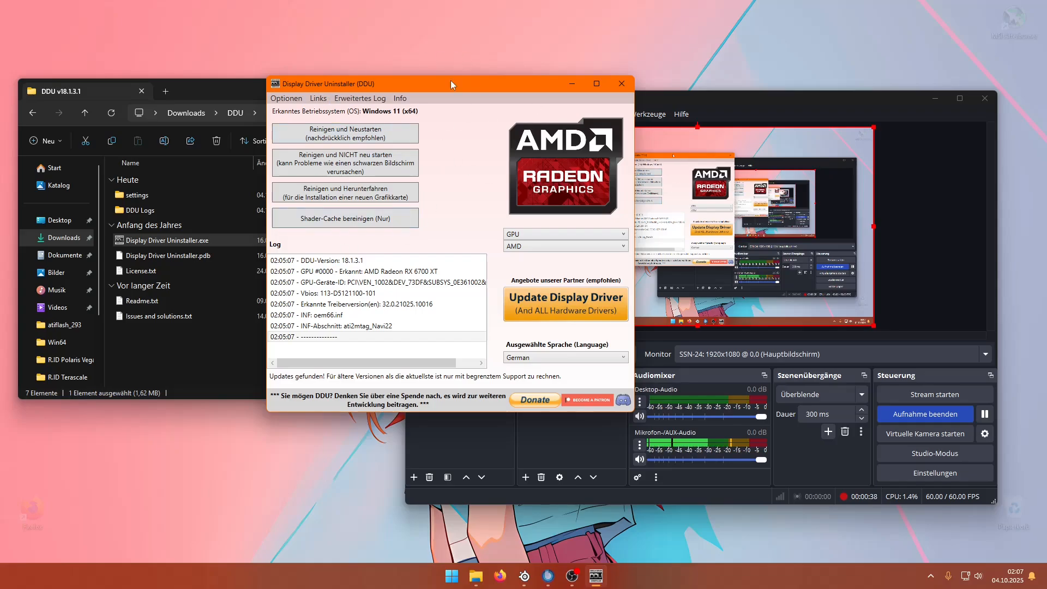
{"action": "mouse_move", "coordinate": [450, 80]}
{"action": "left_mouse_down"}
{"action": "mouse_move", "coordinate": [366, 92]}
{"action": "mouse_move", "coordinate": [494, 101]}
{"action": "mouse_move", "coordinate": [435, 69]}
{"action": "left_mouse_up"}
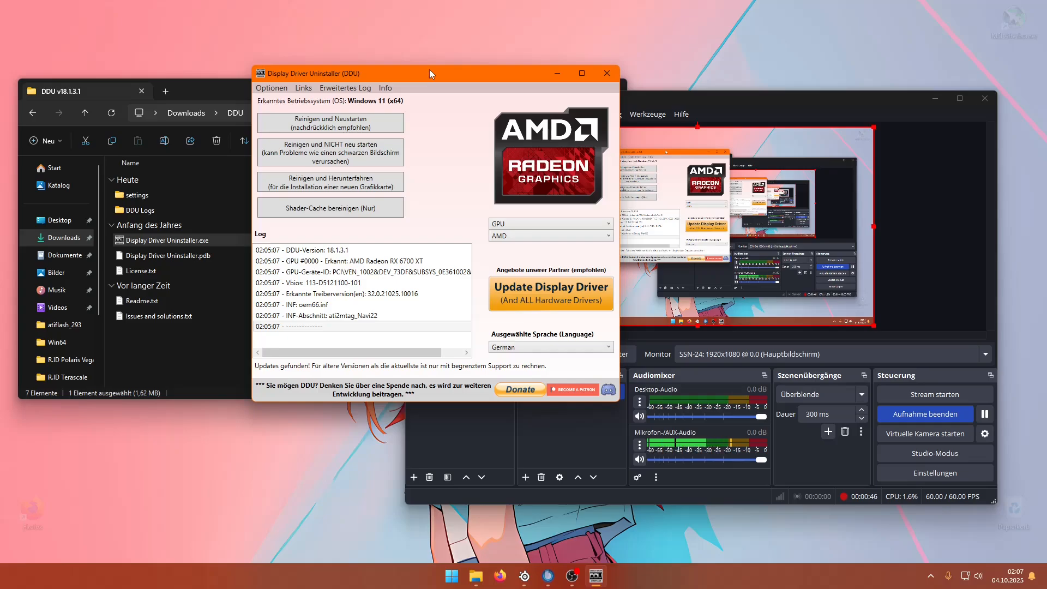
{"action": "left_click", "coordinate": [604, 80]}
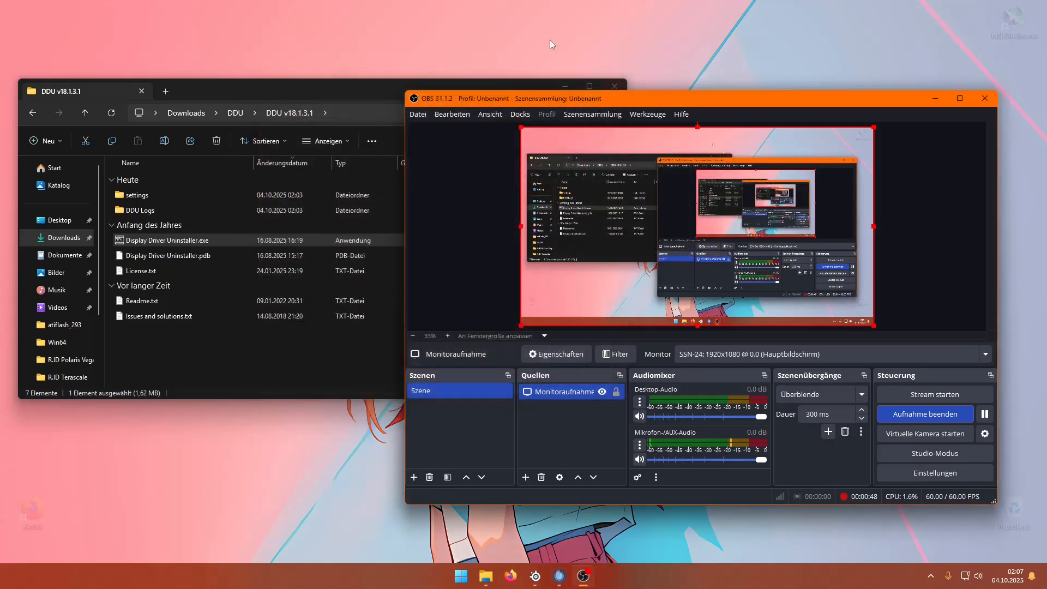
Open the R.ID Polaris Vega Navi folder on the AMD Drivers (E:) drive and widen the Name column to show full file names.
{"action": "left_click", "coordinate": [111, 187]}
{"action": "scroll", "coordinate": [89, 216], "scroll_direction": "down", "scroll_amount": 3}
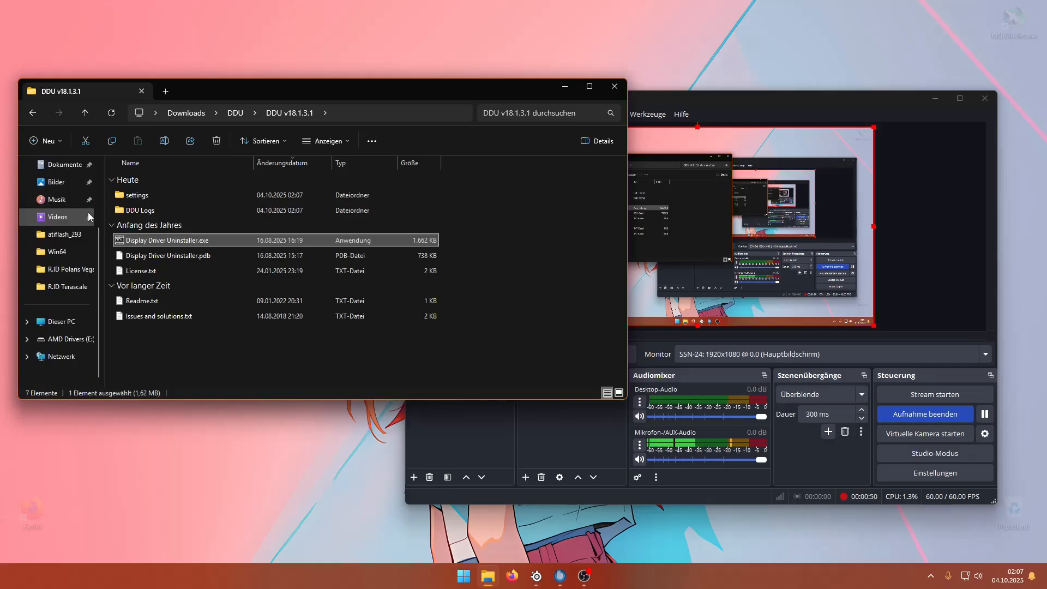
{"action": "left_click", "coordinate": [64, 339]}
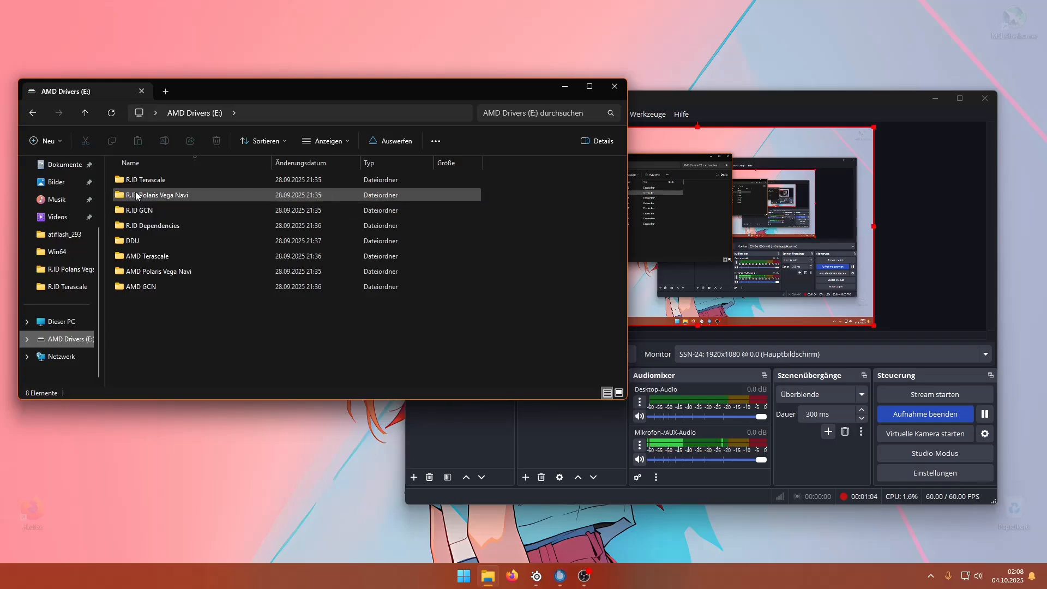
{"action": "double_click", "coordinate": [186, 193]}
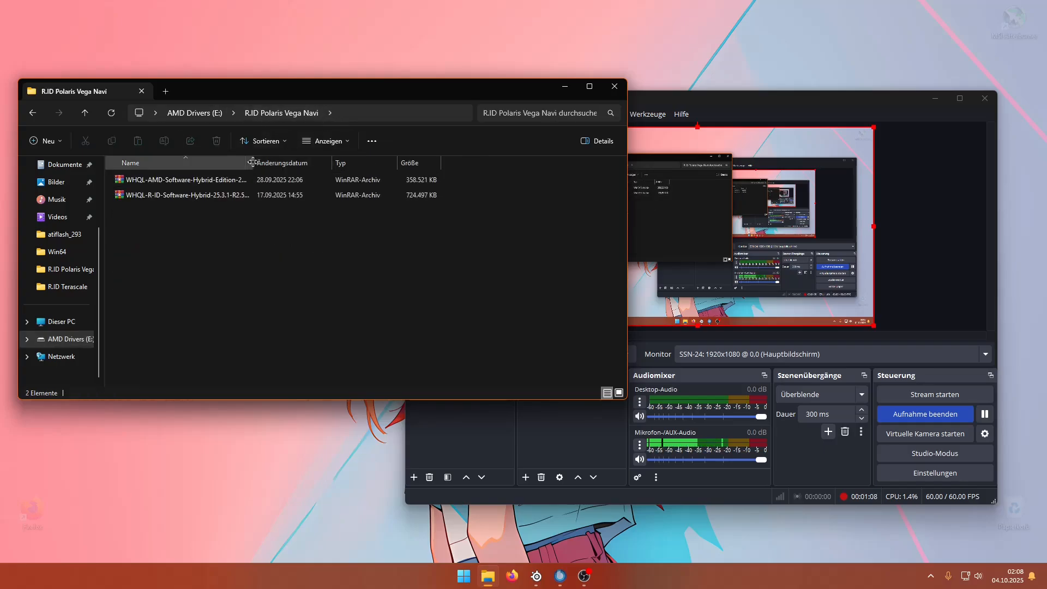
{"action": "left_click_drag", "start_coordinate": [252, 162], "coordinate": [412, 157]}
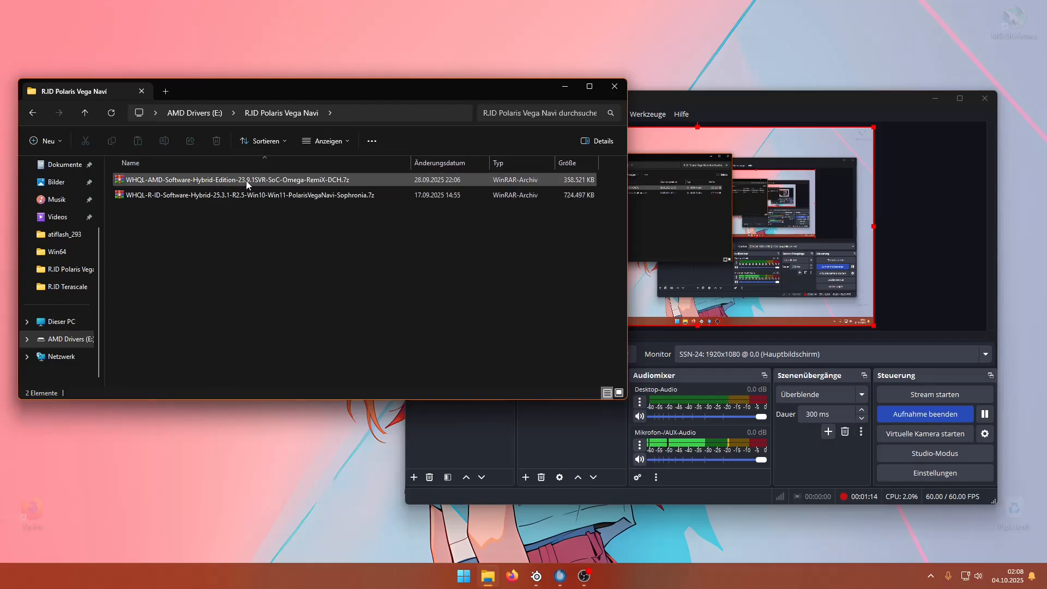
Extract WHQL-R-ID-Software-Hybrid-25.3.1-R2.5-Win10-Win11-PolarisVegaNavi-Sophronia.7z with WinRAR.
{"action": "left_click", "coordinate": [267, 185]}
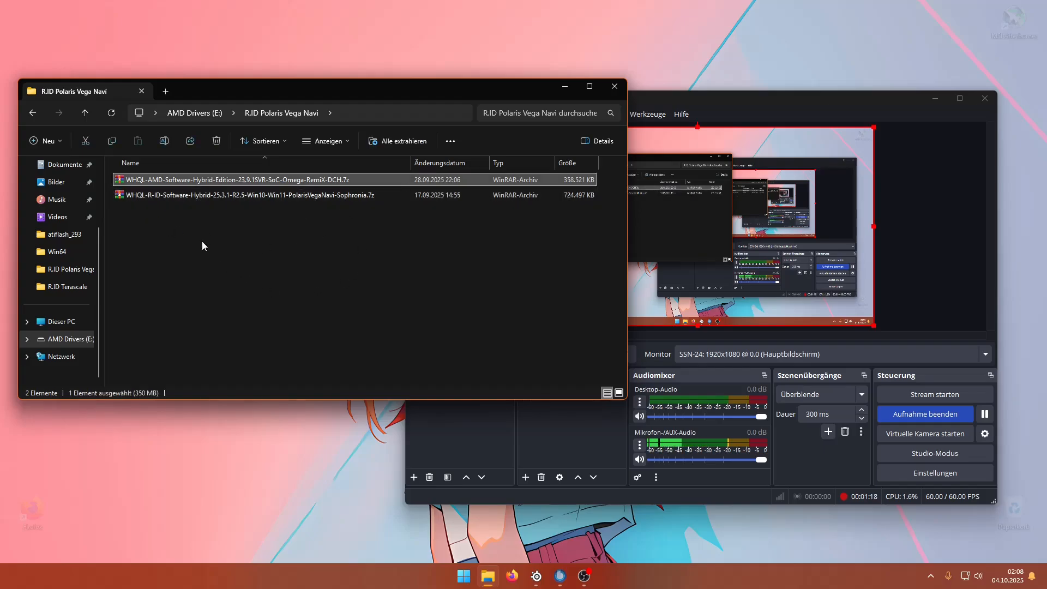
{"action": "left_click", "coordinate": [219, 197]}
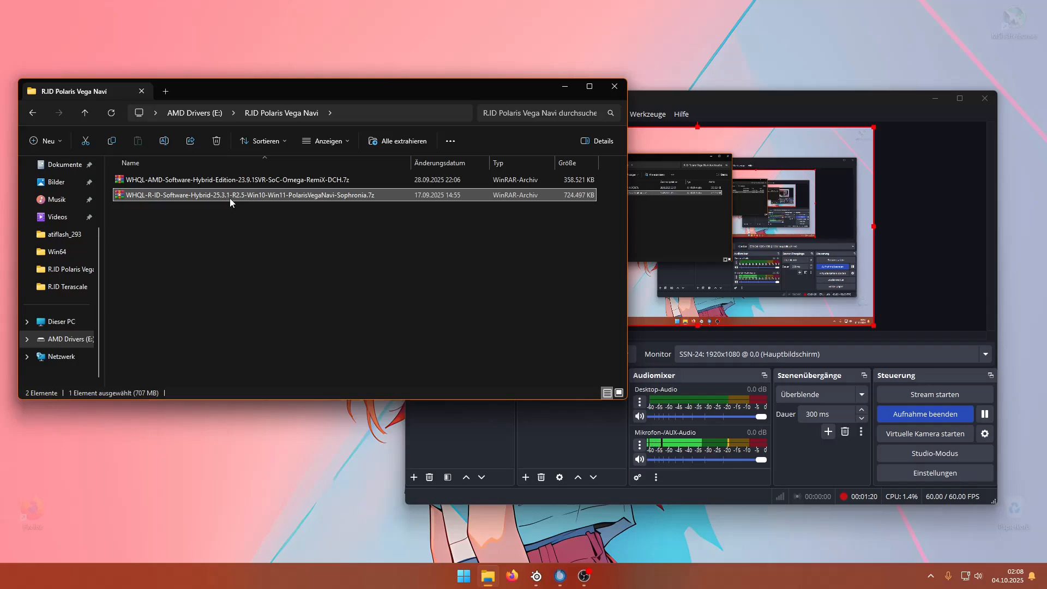
{"action": "right_click", "coordinate": [230, 197]}
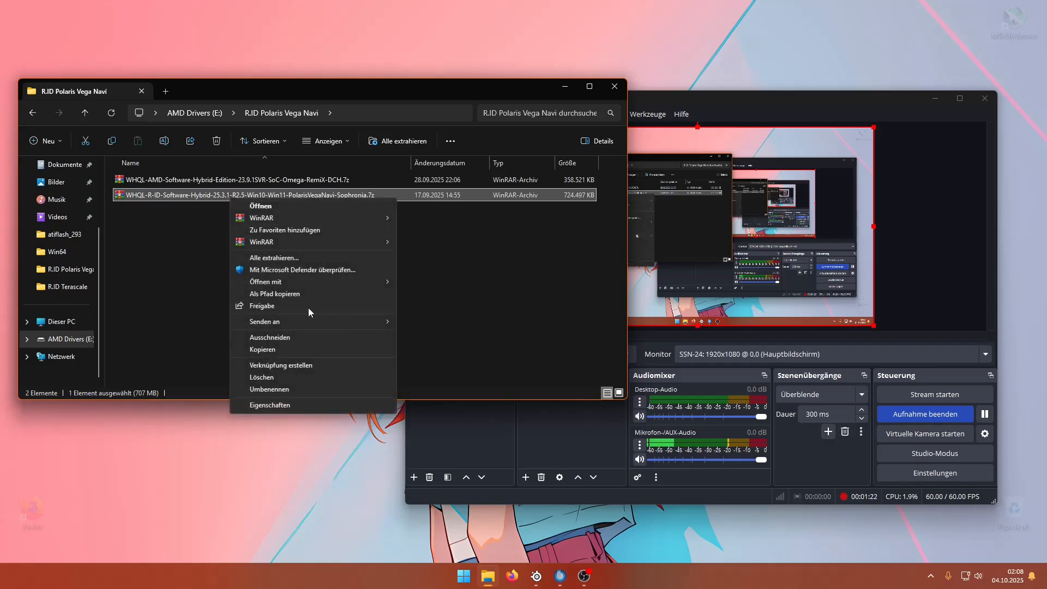
{"action": "mouse_move", "coordinate": [274, 244]}
{"action": "left_click", "coordinate": [513, 283]}
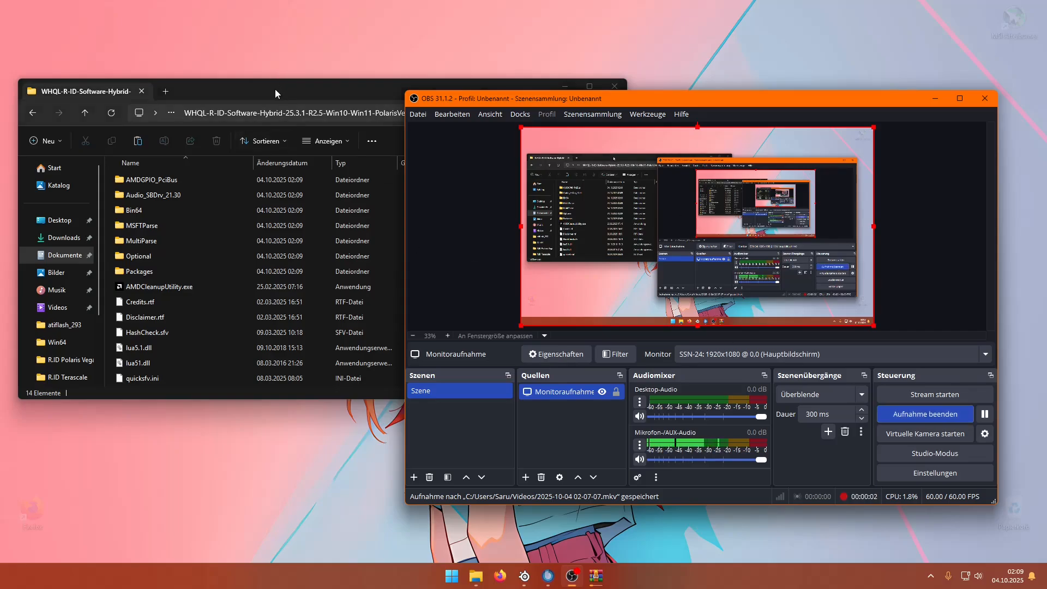
Maximize the extracted package's folder window and bring the WinRAR extraction progress to the front, clear of the file list.
{"action": "left_click", "coordinate": [275, 90]}
{"action": "double_click", "coordinate": [277, 89]}
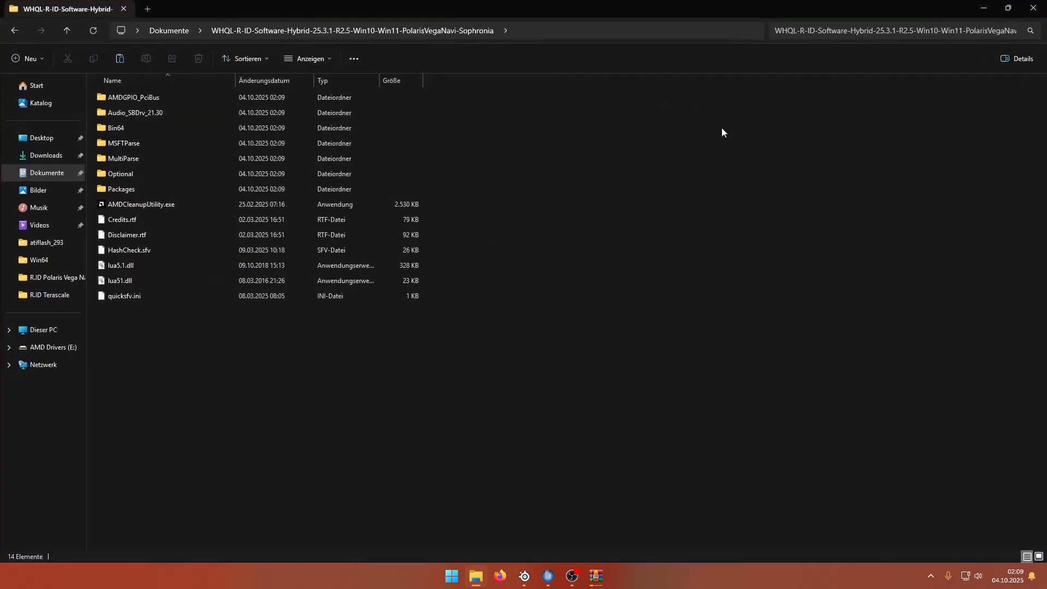
{"action": "left_click_drag", "start_coordinate": [200, 405], "coordinate": [321, 60]}
{"action": "left_click", "coordinate": [306, 368]}
{"action": "left_click", "coordinate": [596, 576]}
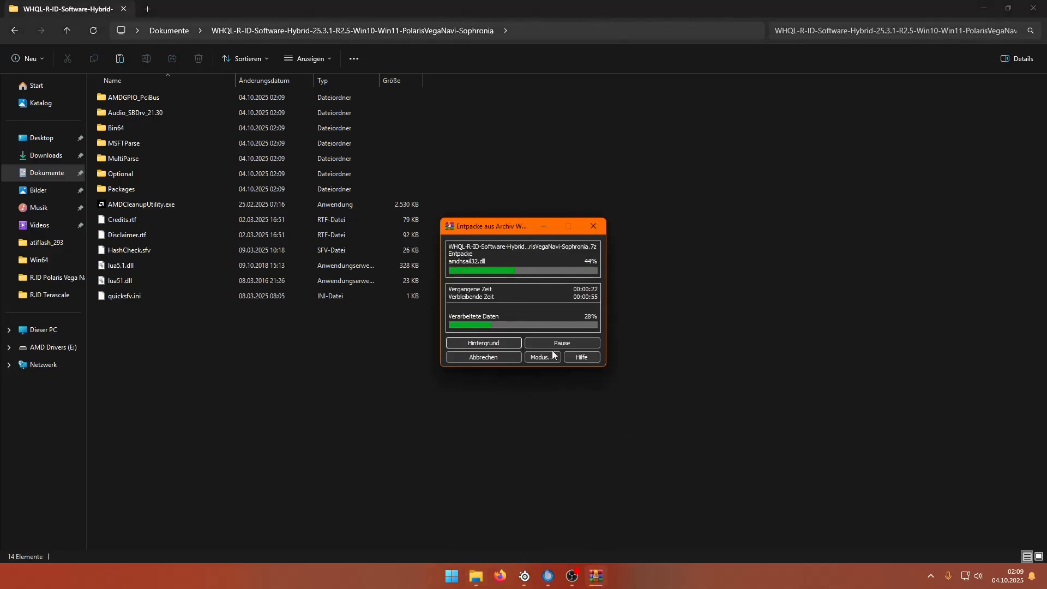
{"action": "left_click_drag", "start_coordinate": [463, 228], "coordinate": [584, 251]}
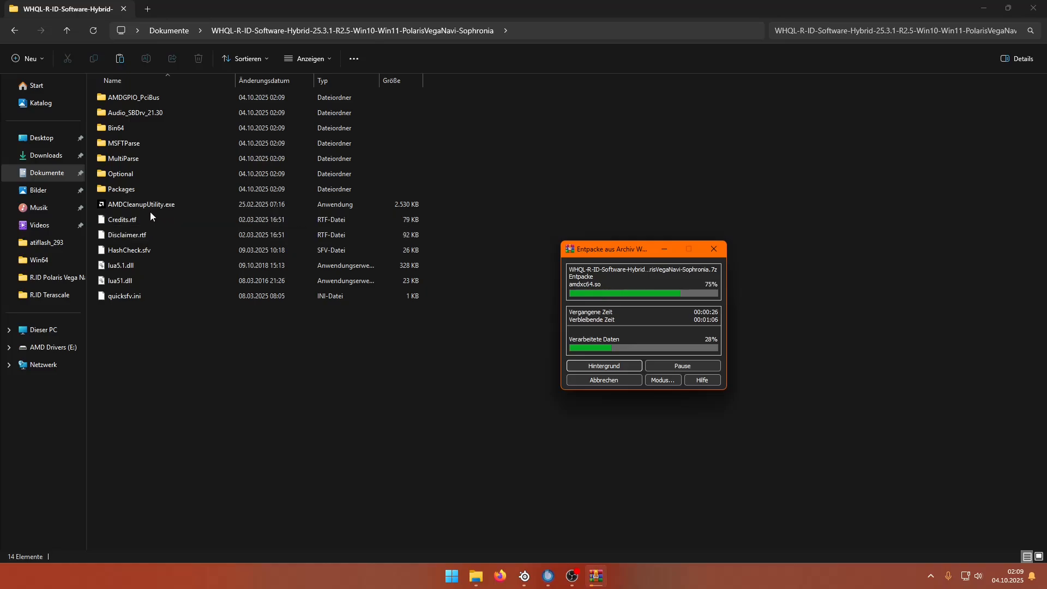
Run SetupNative.exe from the extracted driver package folder.
{"action": "left_click", "coordinate": [110, 207]}
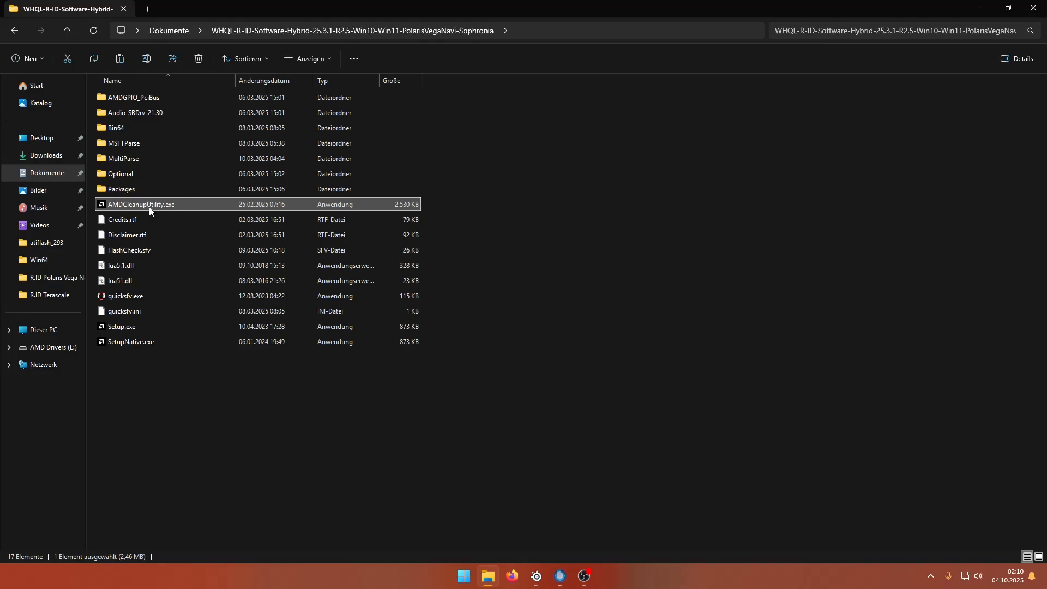
{"action": "left_click", "coordinate": [534, 402]}
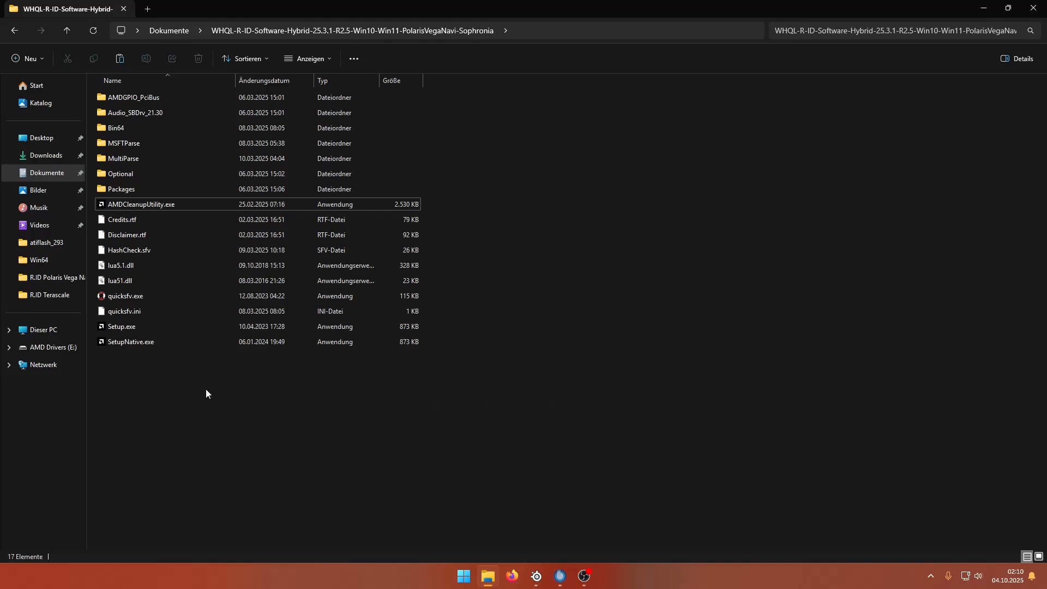
{"action": "left_click_drag", "start_coordinate": [272, 379], "coordinate": [130, 374]}
{"action": "left_click_drag", "start_coordinate": [256, 396], "coordinate": [144, 345]}
{"action": "left_click", "coordinate": [152, 373]}
{"action": "double_click", "coordinate": [129, 342]}
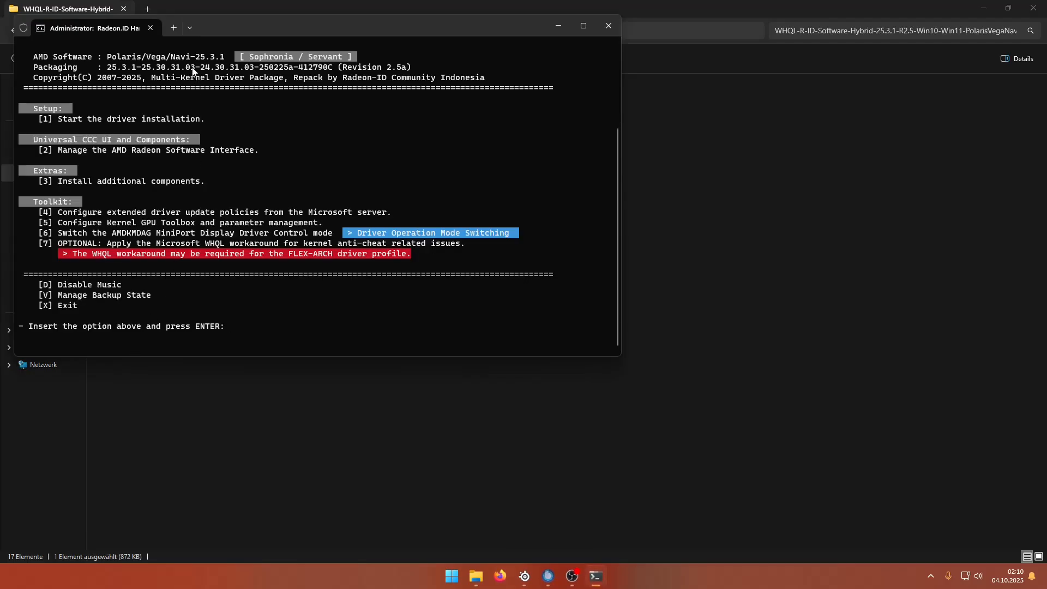
Move the setup console away from the screen corner and disable its music with option D.
{"action": "left_click_drag", "start_coordinate": [211, 26], "coordinate": [352, 65]}
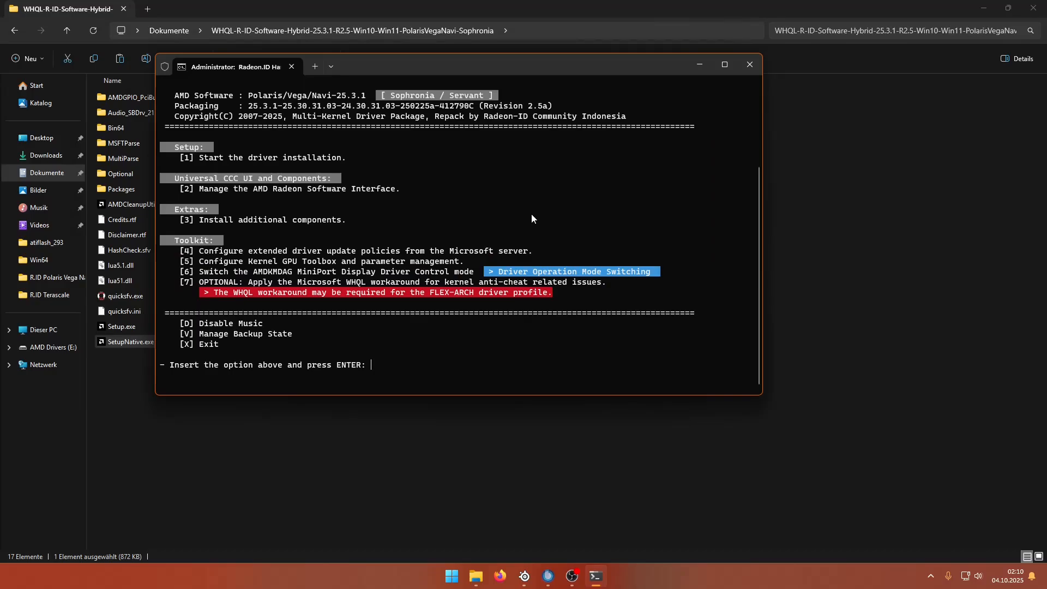
{"action": "type", "text": "d"}
{"action": "key", "text": "Return"}
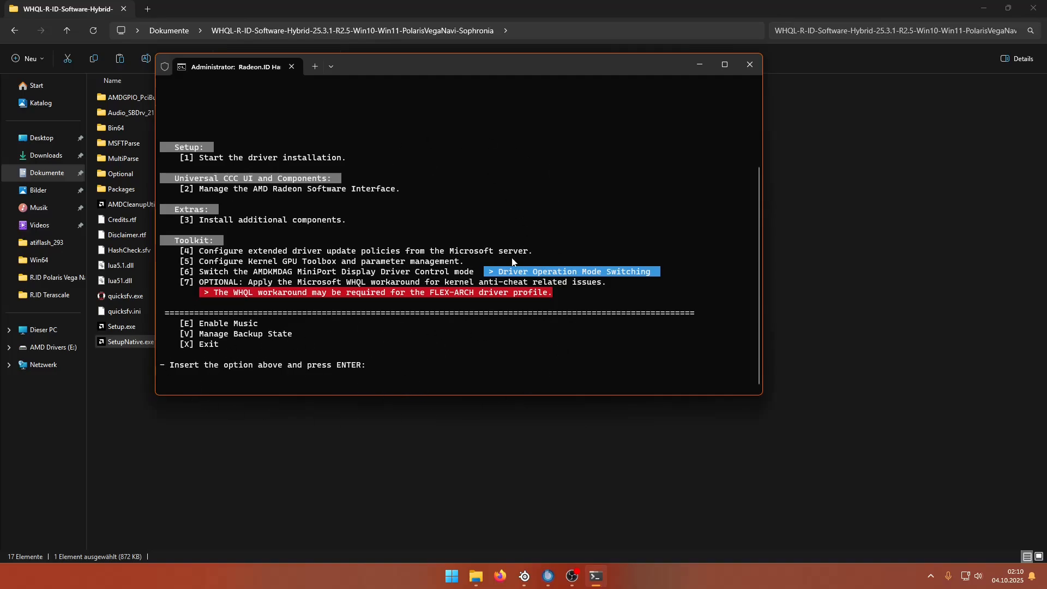
Start the driver installation with option 1 and choose the Standard Profile in the Community Software Installer.
{"action": "type", "text": "1"}
{"action": "key", "text": "Return"}
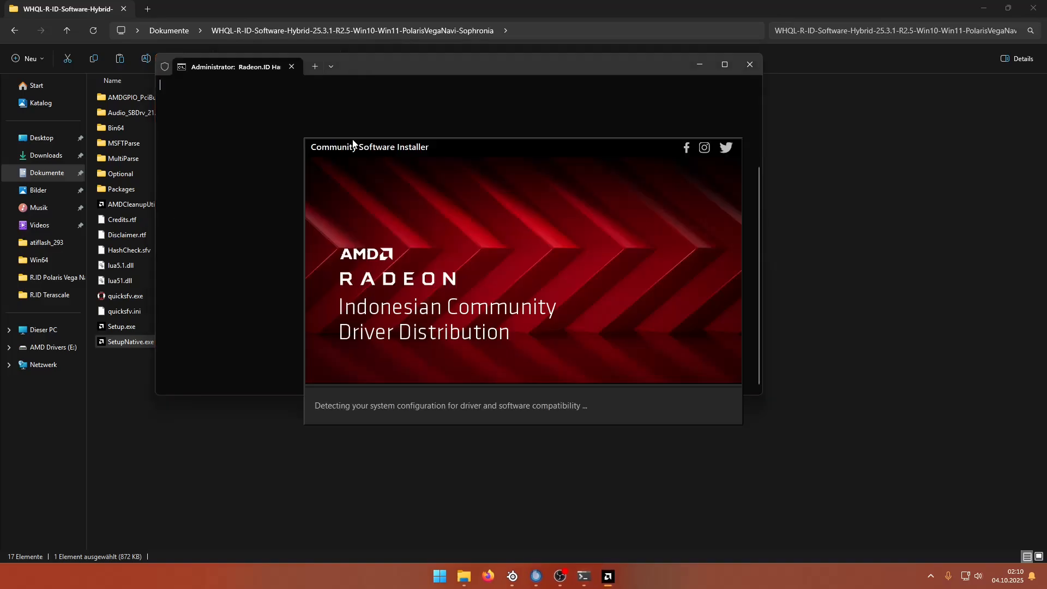
{"action": "left_click_drag", "start_coordinate": [349, 143], "coordinate": [276, 136]}
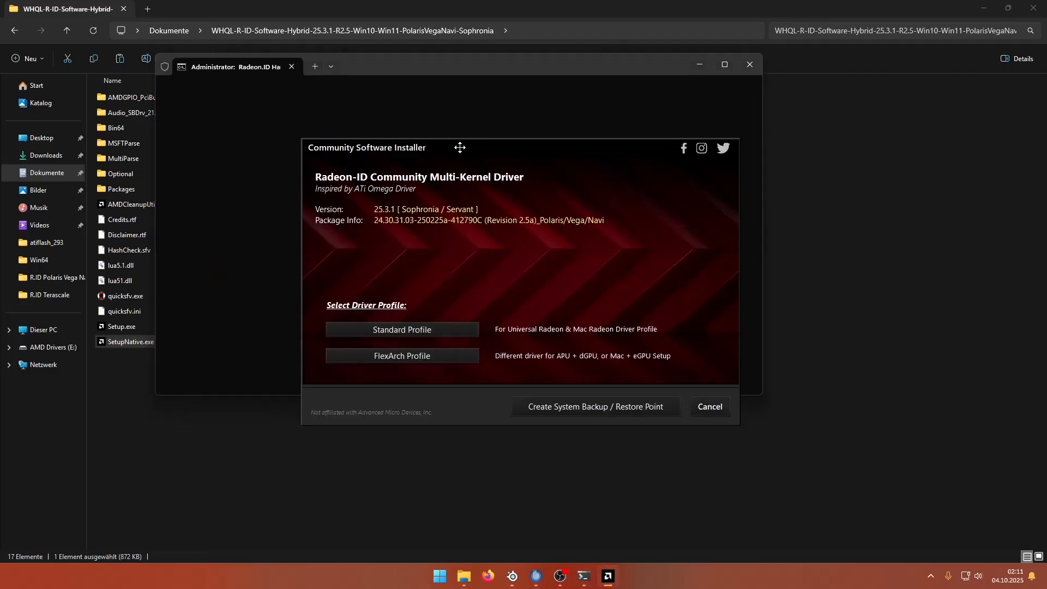
{"action": "left_click_drag", "start_coordinate": [460, 147], "coordinate": [396, 130]}
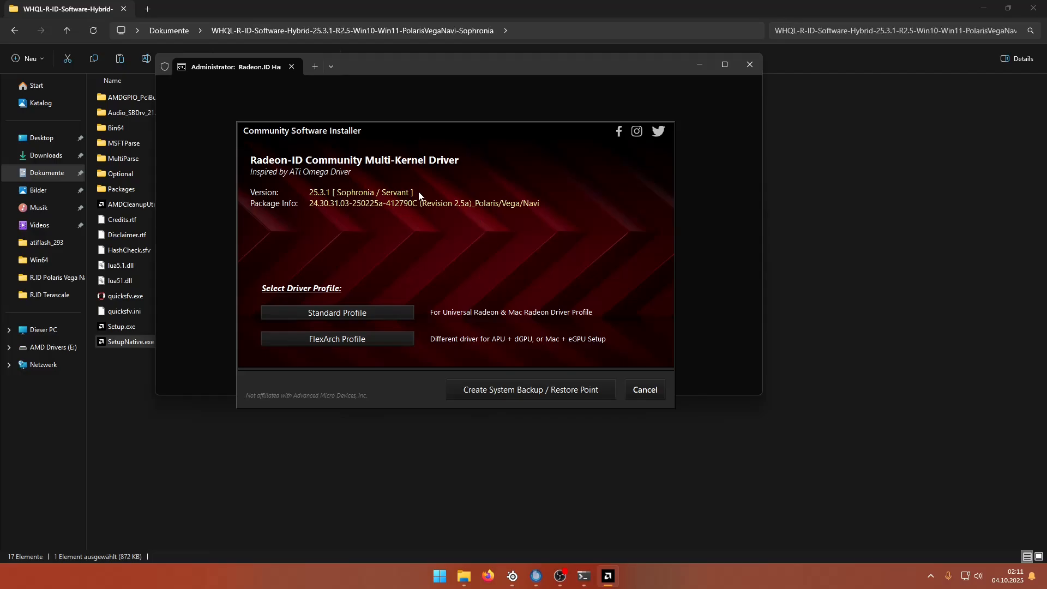
{"action": "left_click", "coordinate": [343, 313]}
Look through the driver presets for the Consumer, Enterprise and Apple Bootcamp packages.
{"action": "left_click", "coordinate": [342, 310]}
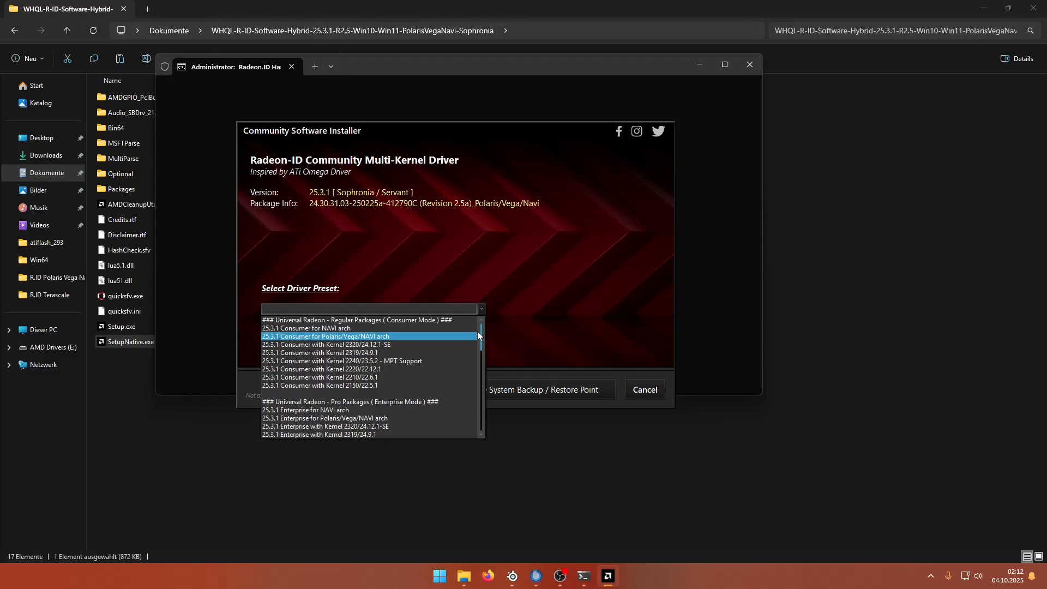
{"action": "left_click", "coordinate": [505, 181]}
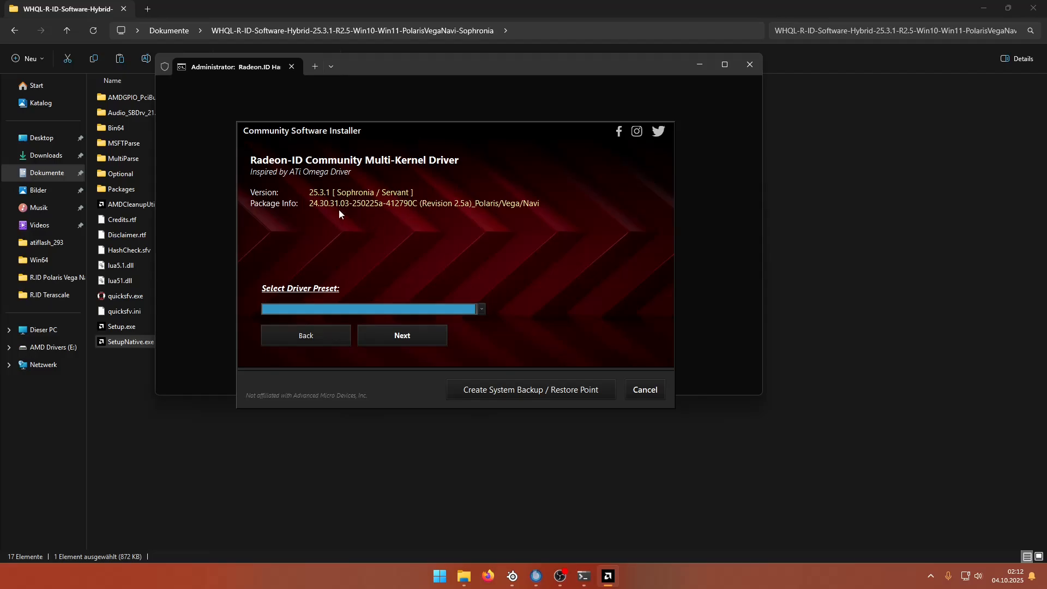
{"action": "left_click", "coordinate": [389, 308]}
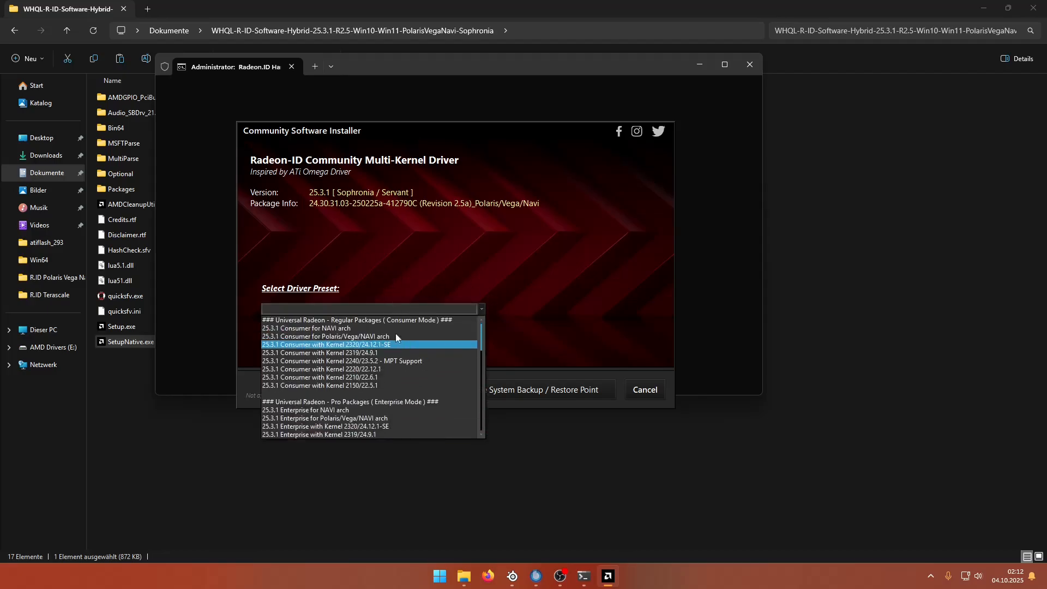
{"action": "mouse_move", "coordinate": [482, 336]}
{"action": "left_mouse_down"}
{"action": "mouse_move", "coordinate": [478, 324]}
{"action": "mouse_move", "coordinate": [476, 352]}
{"action": "left_mouse_up"}
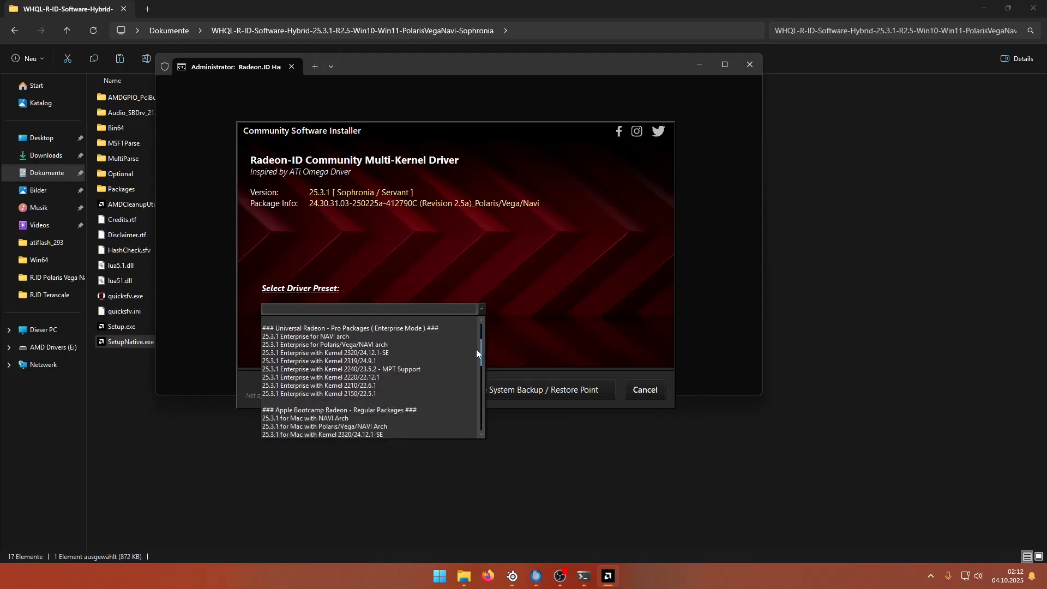
{"action": "scroll", "coordinate": [476, 362], "scroll_direction": "up", "scroll_amount": 4}
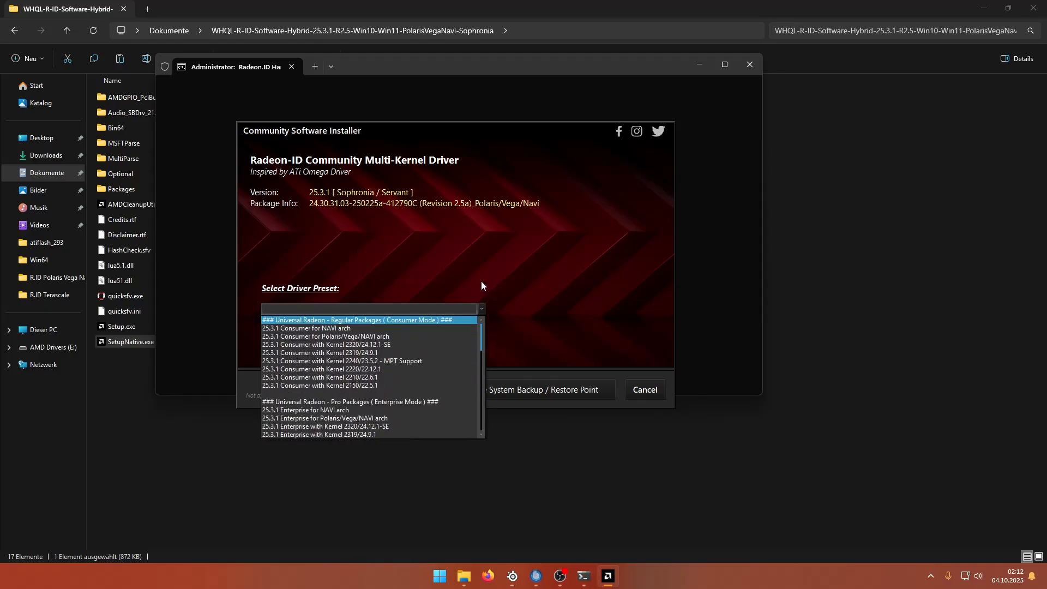
{"action": "left_click", "coordinate": [468, 318]}
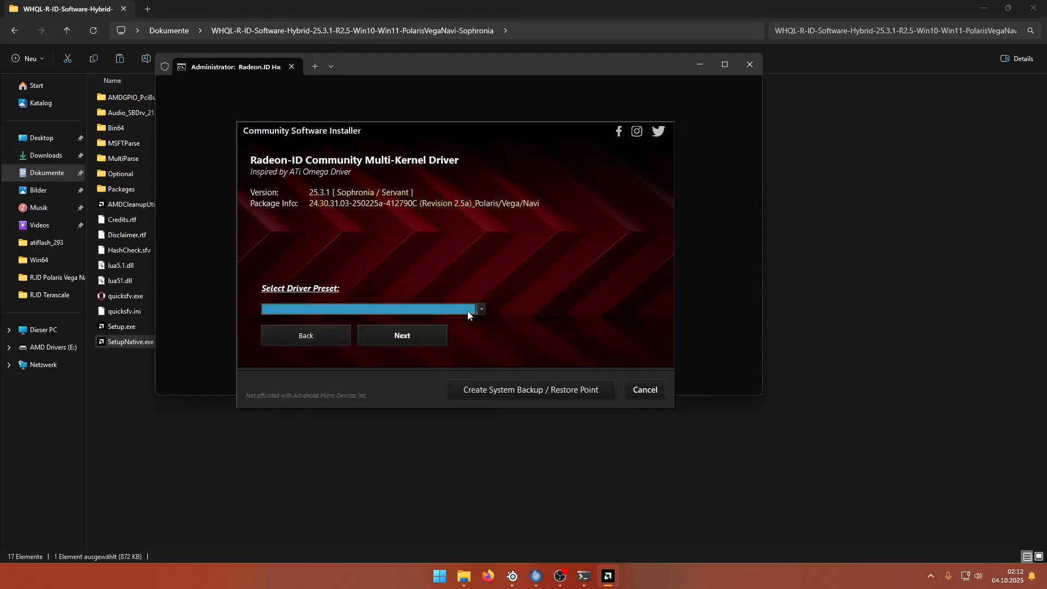
Select the driver preset 25.3.1 Consumer for NAVI arch and continue to the display configuration.
{"action": "left_click", "coordinate": [469, 312]}
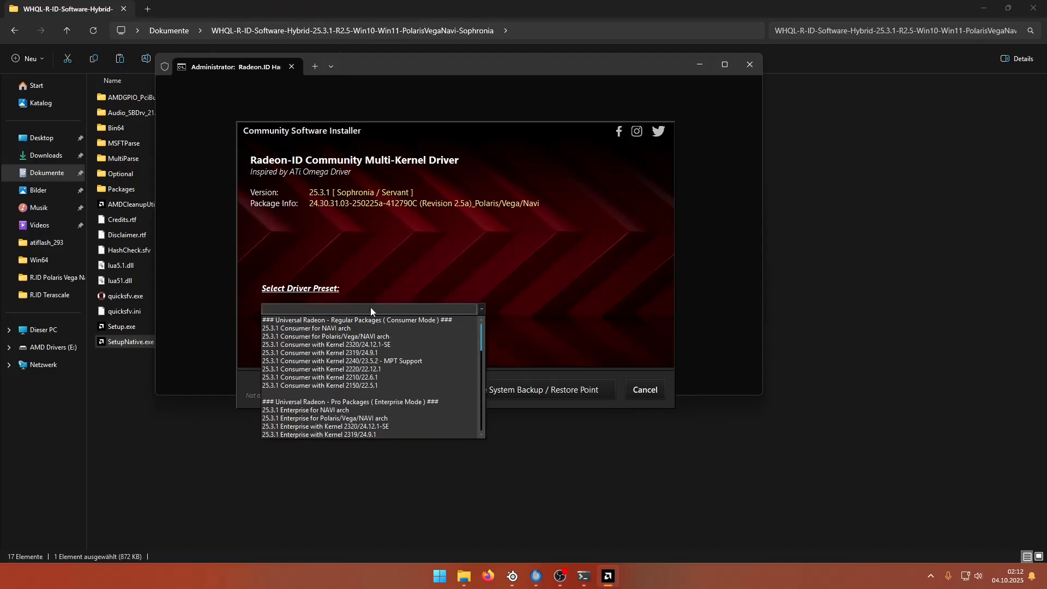
{"action": "left_click", "coordinate": [328, 329]}
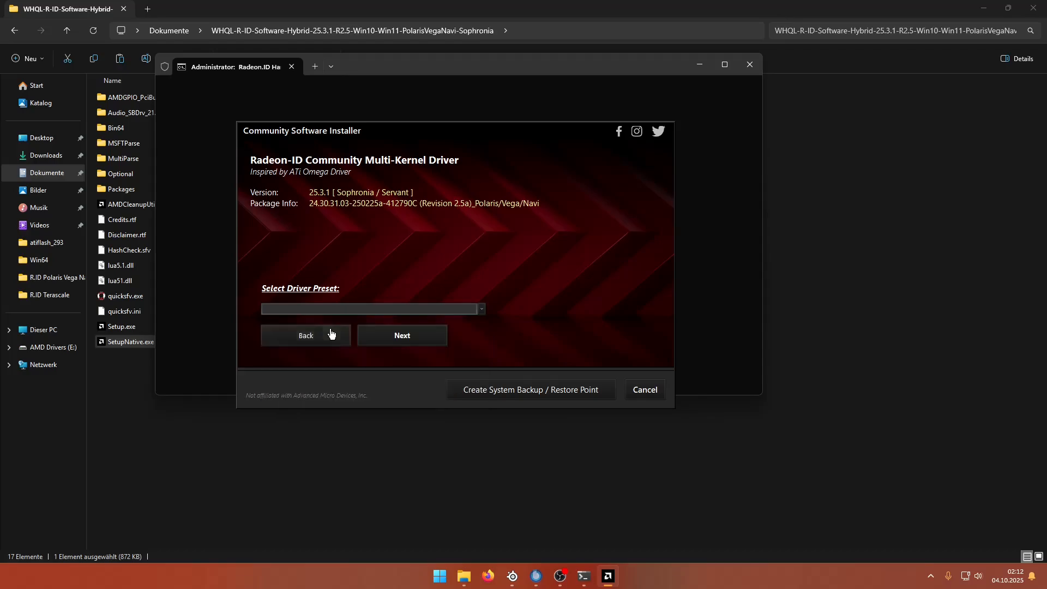
{"action": "left_click", "coordinate": [403, 337]}
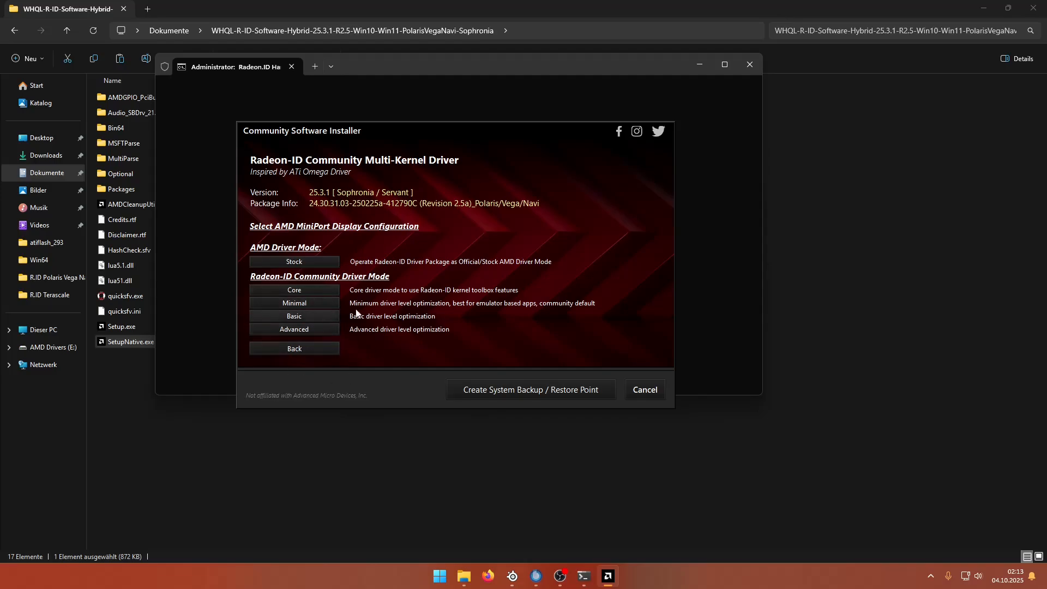
Choose the Basic community driver mode and reset the kernel parameters to Factory R.ID Community.
{"action": "left_click", "coordinate": [289, 317]}
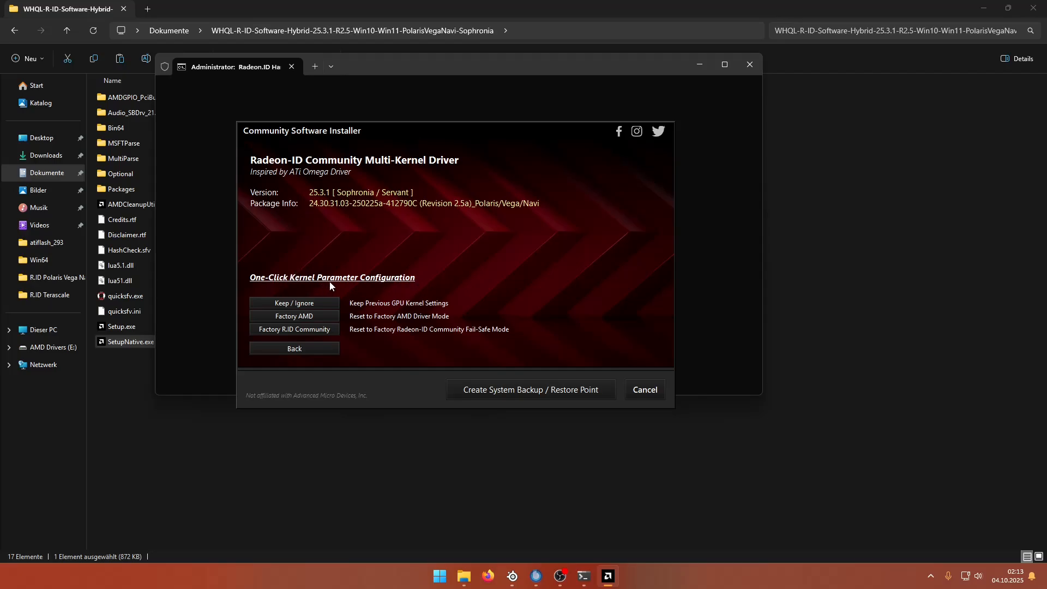
{"action": "left_click", "coordinate": [312, 331]}
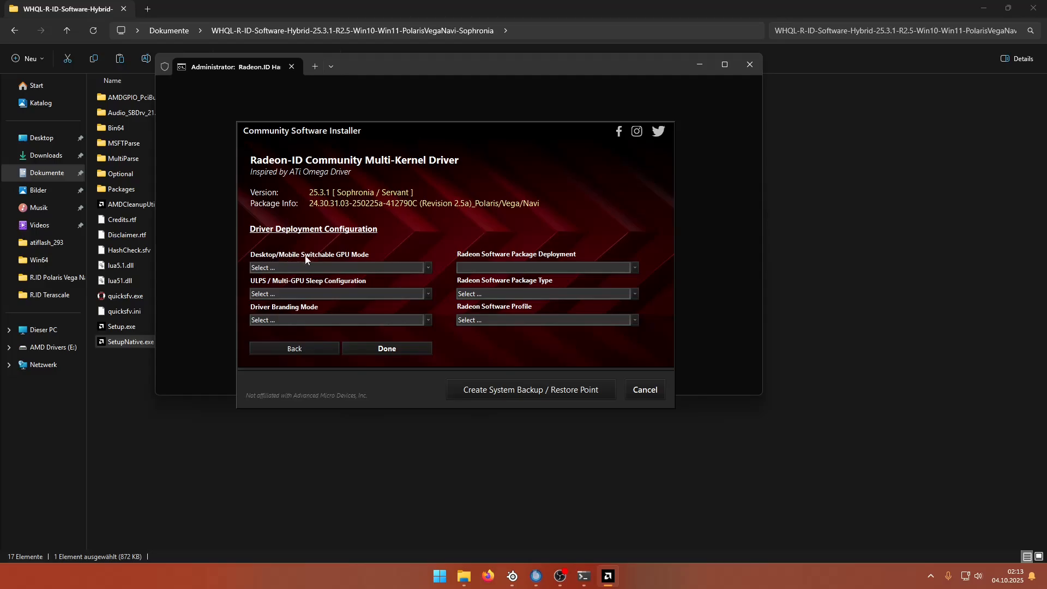
Review the single-monitor and multi-monitor choices and set the Desktop/Mobile Switchable GPU Mode to Single APU / GPU.
{"action": "left_click", "coordinate": [315, 268]}
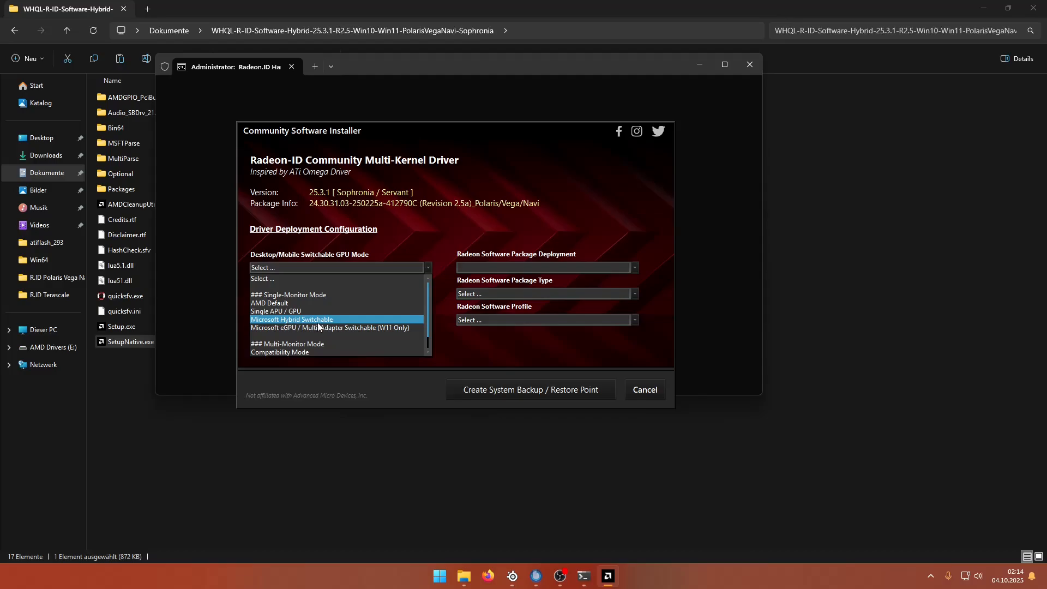
{"action": "scroll", "coordinate": [325, 321], "scroll_direction": "down", "scroll_amount": 1}
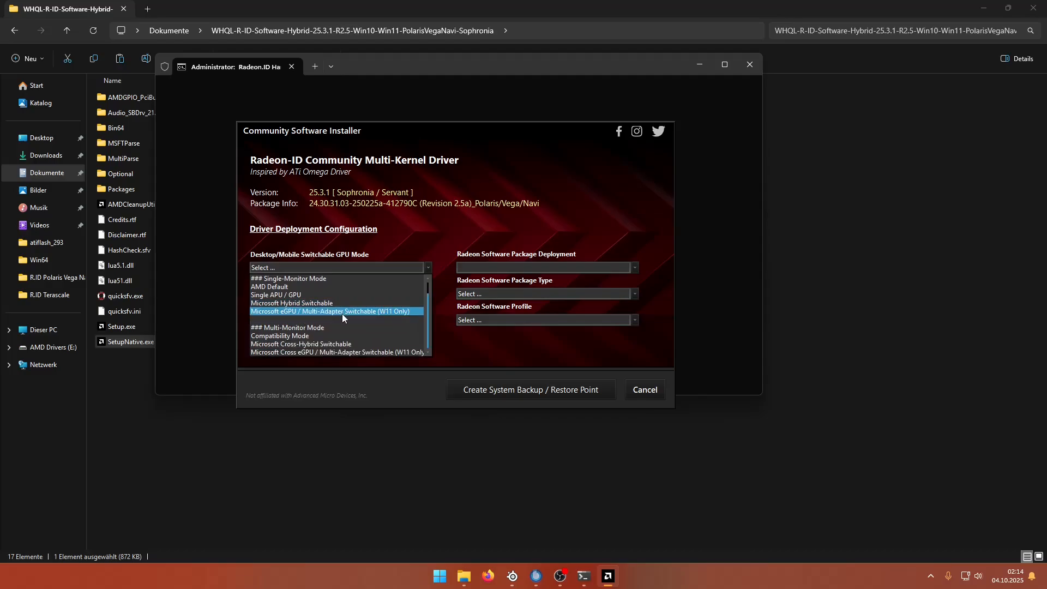
{"action": "scroll", "coordinate": [430, 294], "scroll_direction": "up", "scroll_amount": 1}
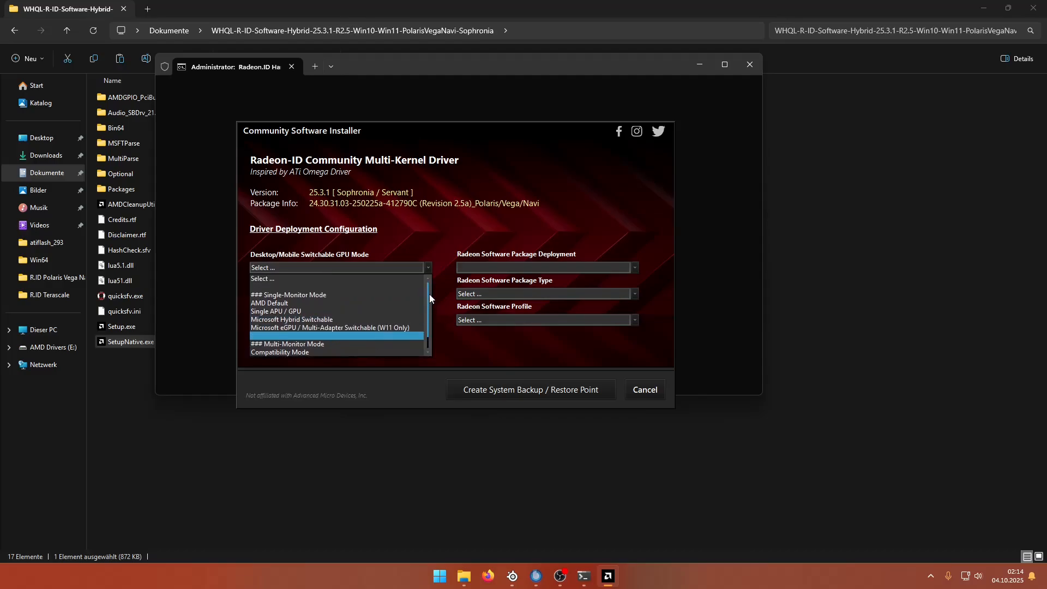
{"action": "scroll", "coordinate": [430, 298], "scroll_direction": "down", "scroll_amount": 1}
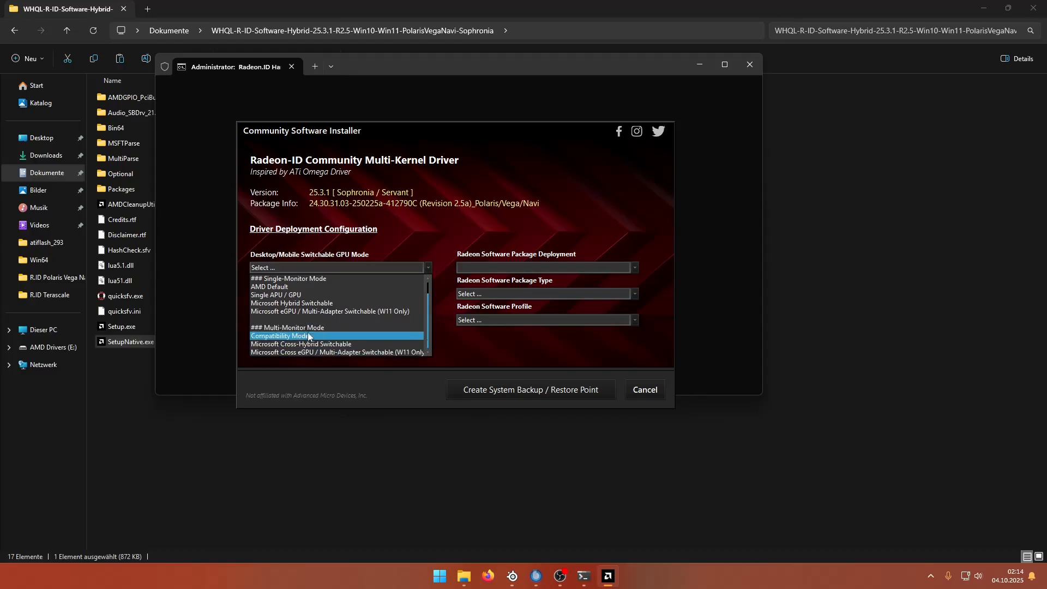
{"action": "left_click_drag", "start_coordinate": [429, 330], "coordinate": [421, 294]}
{"action": "scroll", "coordinate": [317, 349], "scroll_direction": "down", "scroll_amount": 1}
{"action": "scroll", "coordinate": [308, 332], "scroll_direction": "up", "scroll_amount": 1}
{"action": "scroll", "coordinate": [300, 321], "scroll_direction": "down", "scroll_amount": 1}
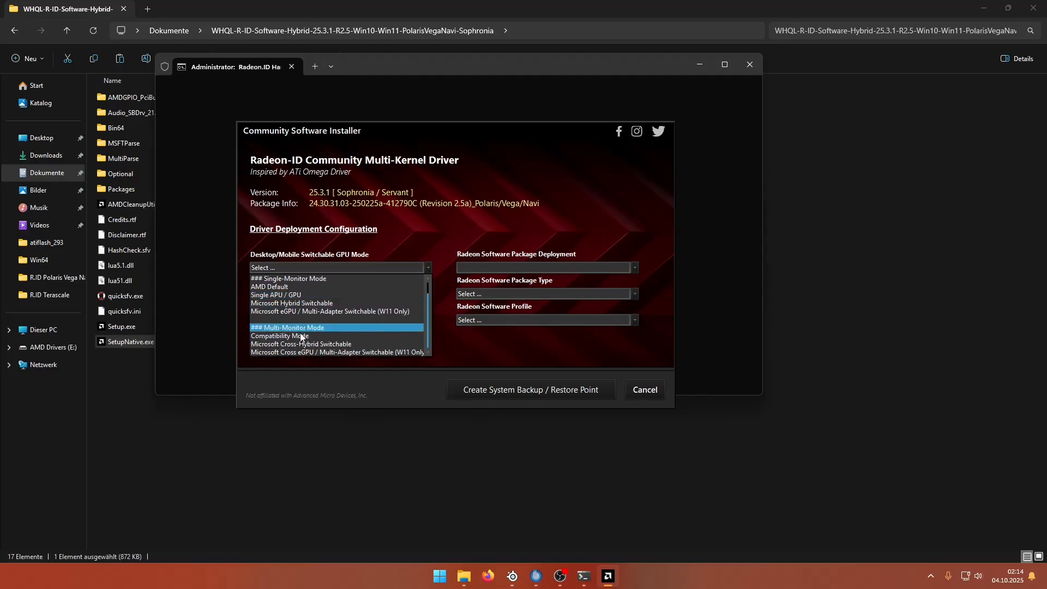
{"action": "scroll", "coordinate": [352, 316], "scroll_direction": "up", "scroll_amount": 1}
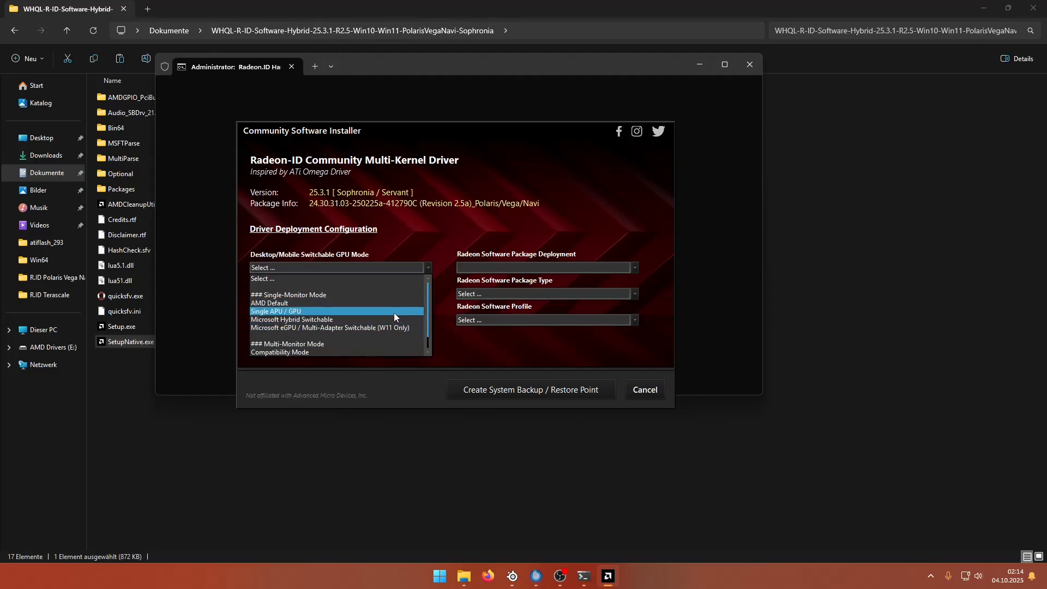
{"action": "left_click", "coordinate": [294, 311]}
Set the ULPS / Multi-GPU sleep configuration to Long Delay ULPS and the driver branding mode to Adrenalin (Red).
{"action": "left_click", "coordinate": [266, 293]}
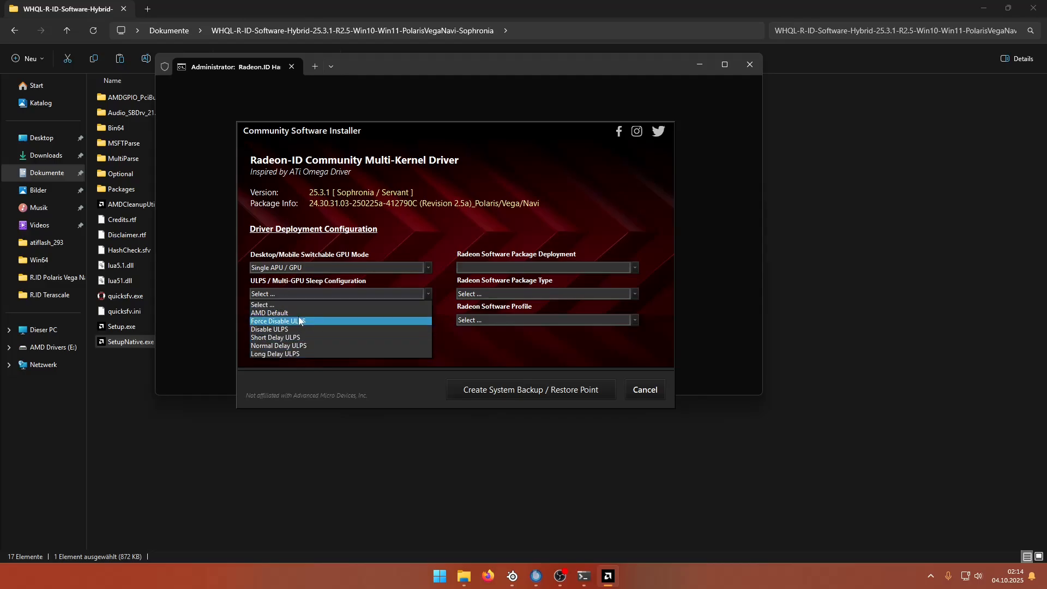
{"action": "left_click", "coordinate": [292, 355]}
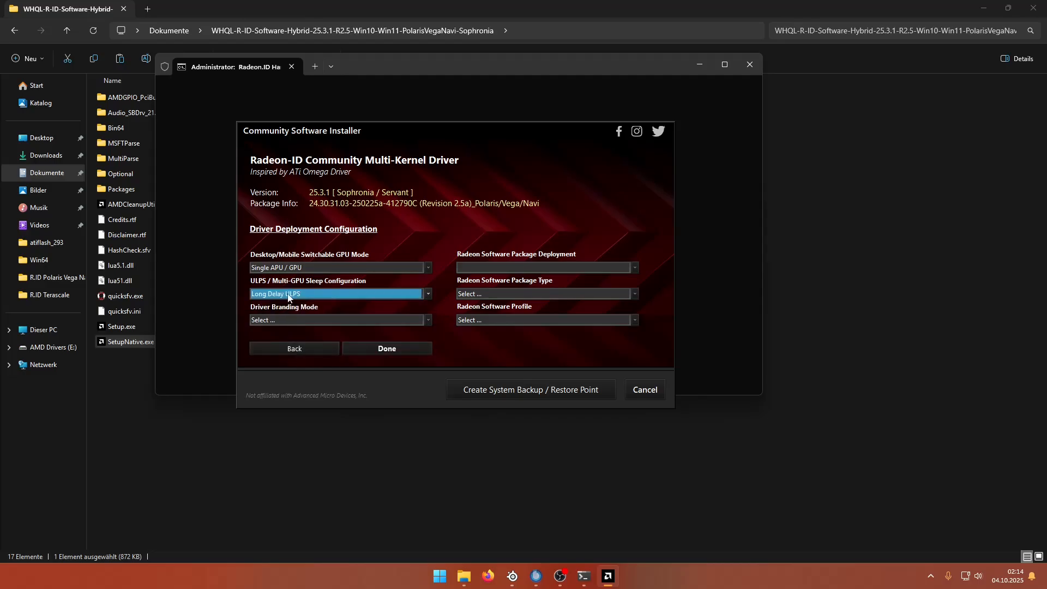
{"action": "left_click", "coordinate": [314, 320]}
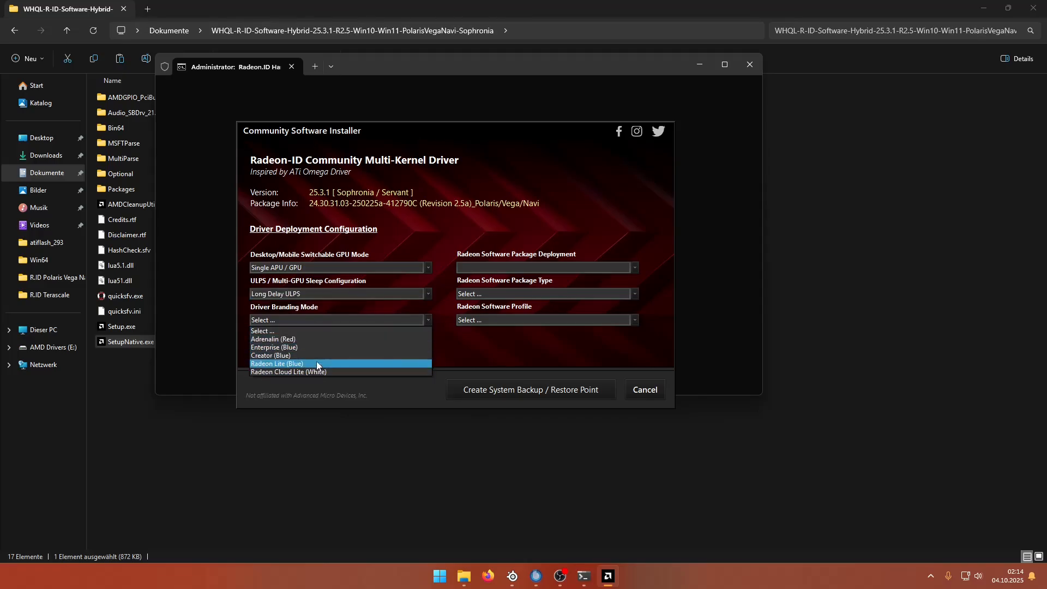
{"action": "left_click", "coordinate": [288, 339]}
{"action": "left_click", "coordinate": [288, 320]}
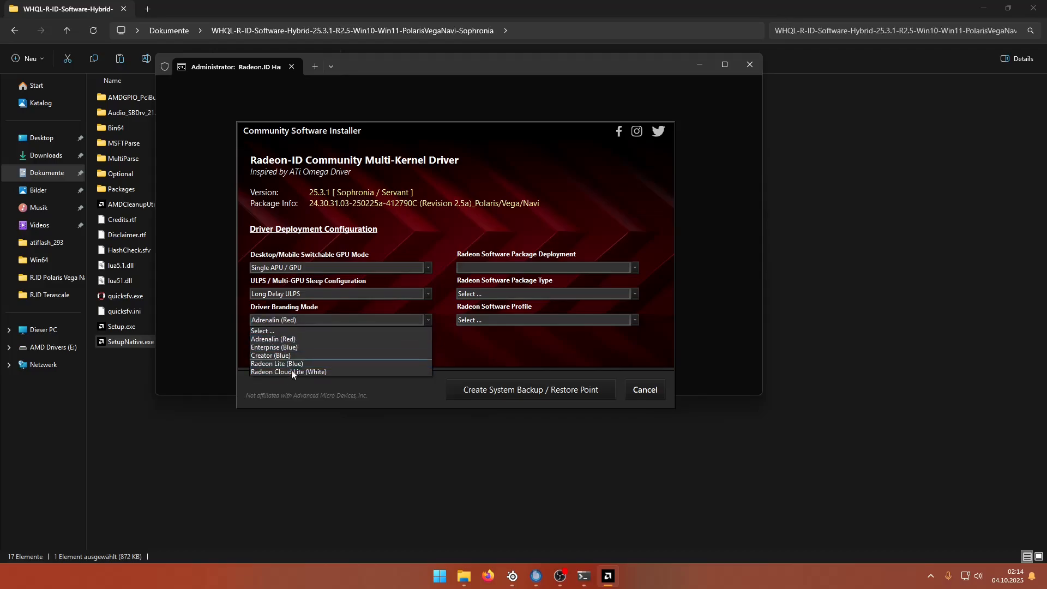
{"action": "left_click", "coordinate": [306, 339]}
Set the Radeon Software package deployment to Driver Only (No Interface) and the package type to Classic CCC - Without Relive DVR.
{"action": "left_click", "coordinate": [501, 268]}
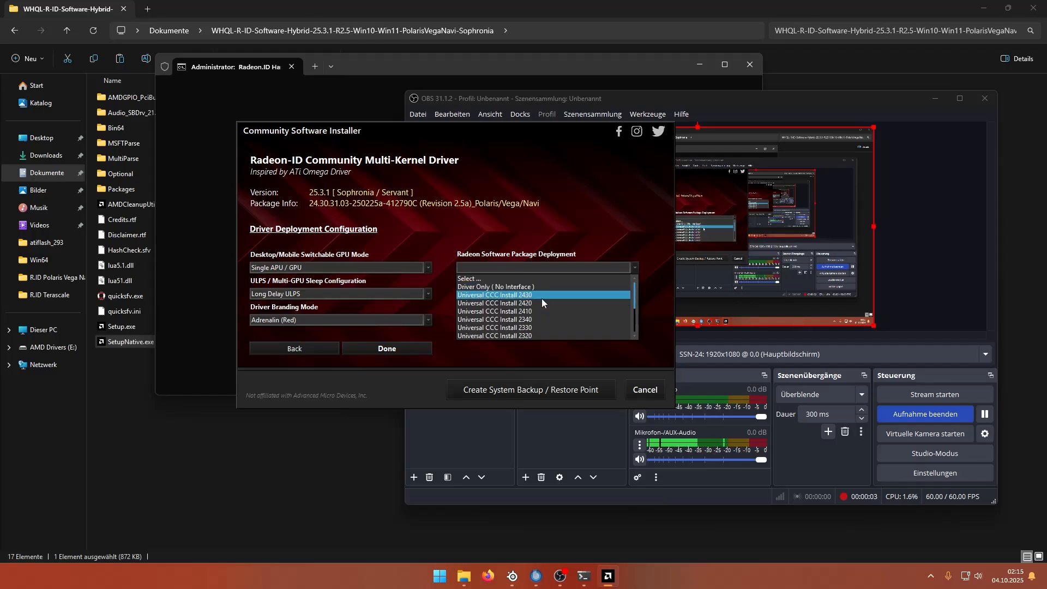
{"action": "mouse_move", "coordinate": [635, 289]}
{"action": "left_mouse_down"}
{"action": "mouse_move", "coordinate": [634, 315]}
{"action": "mouse_move", "coordinate": [629, 264]}
{"action": "mouse_move", "coordinate": [634, 292]}
{"action": "mouse_move", "coordinate": [636, 280]}
{"action": "left_mouse_up"}
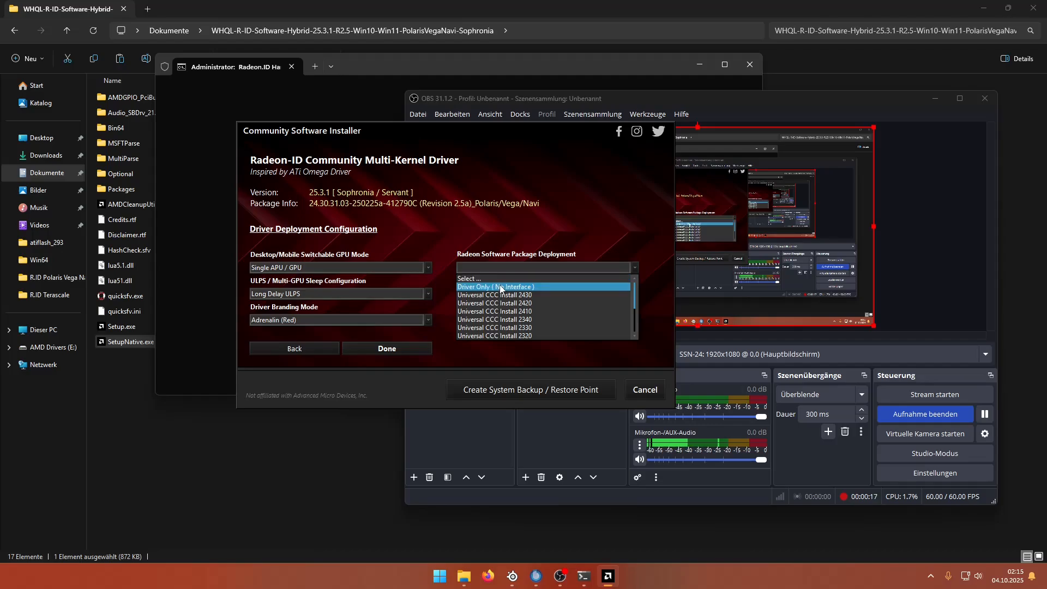
{"action": "left_click", "coordinate": [472, 289]}
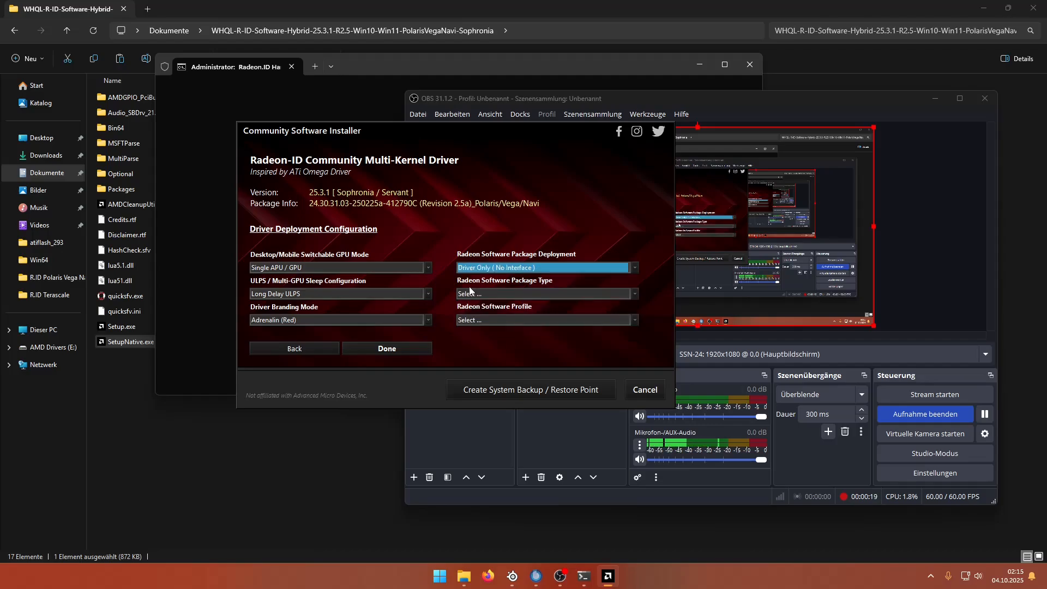
{"action": "left_click", "coordinate": [497, 293]}
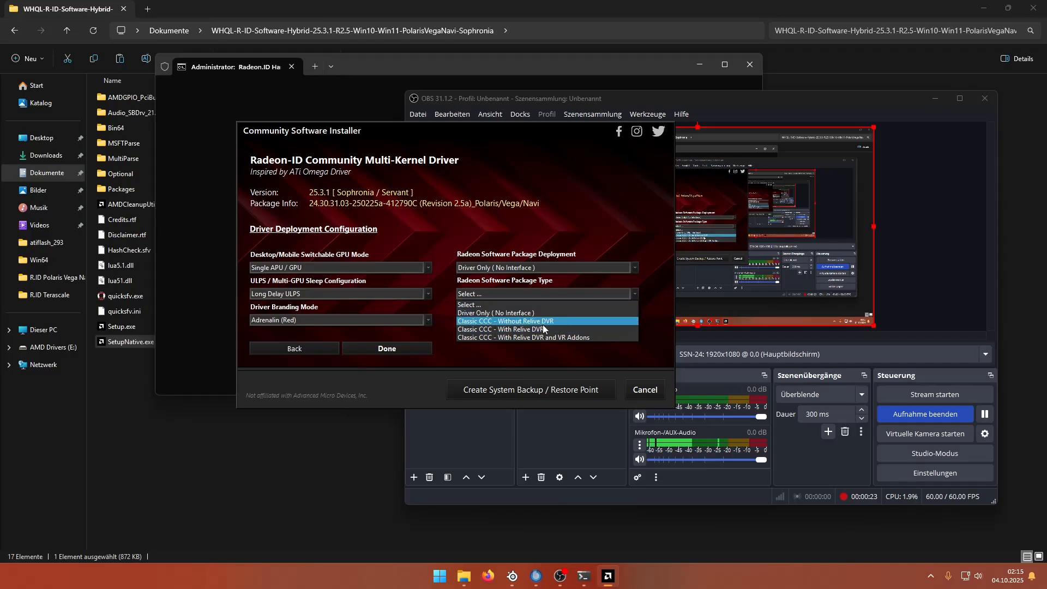
{"action": "left_click", "coordinate": [511, 320]}
{"action": "left_click", "coordinate": [549, 294]}
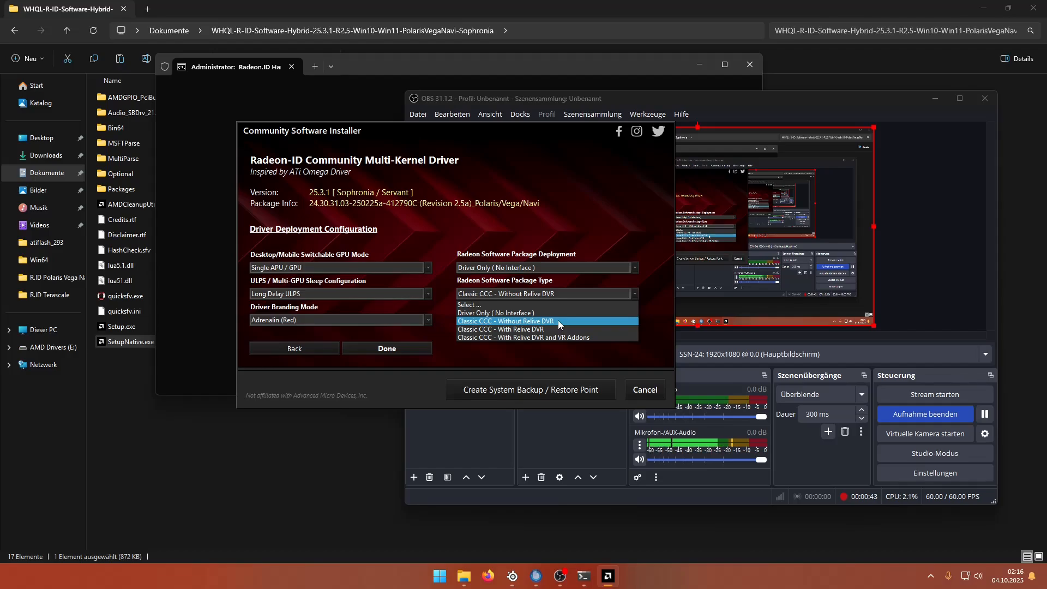
{"action": "left_click", "coordinate": [520, 322]}
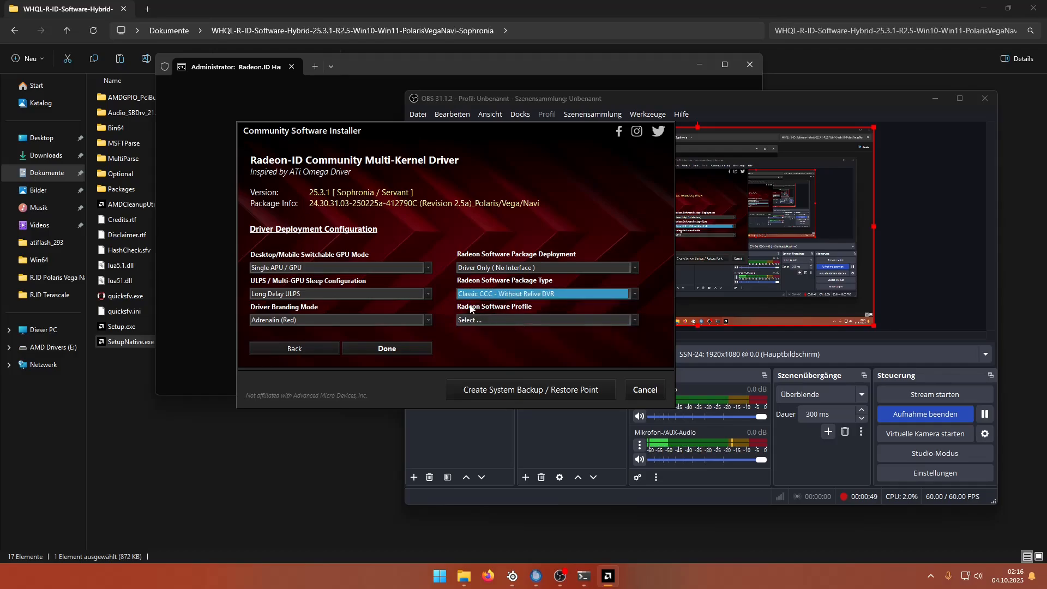
Choose the Standard (Required for AMD Tuning Section) Radeon Software profile and finish the deployment configuration.
{"action": "left_click", "coordinate": [508, 321]}
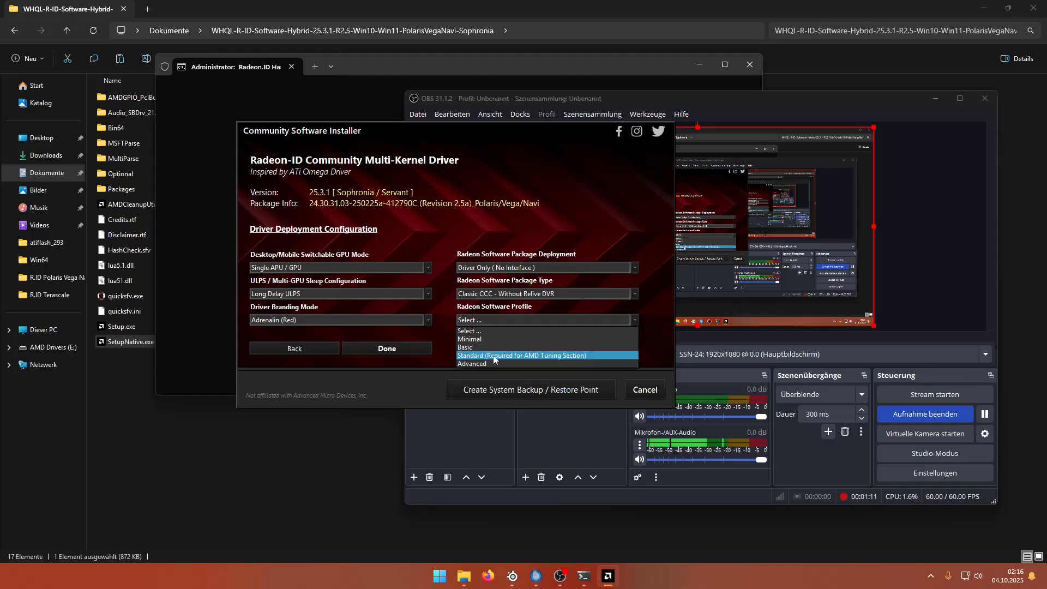
{"action": "left_click", "coordinate": [543, 356]}
{"action": "left_click", "coordinate": [398, 351]}
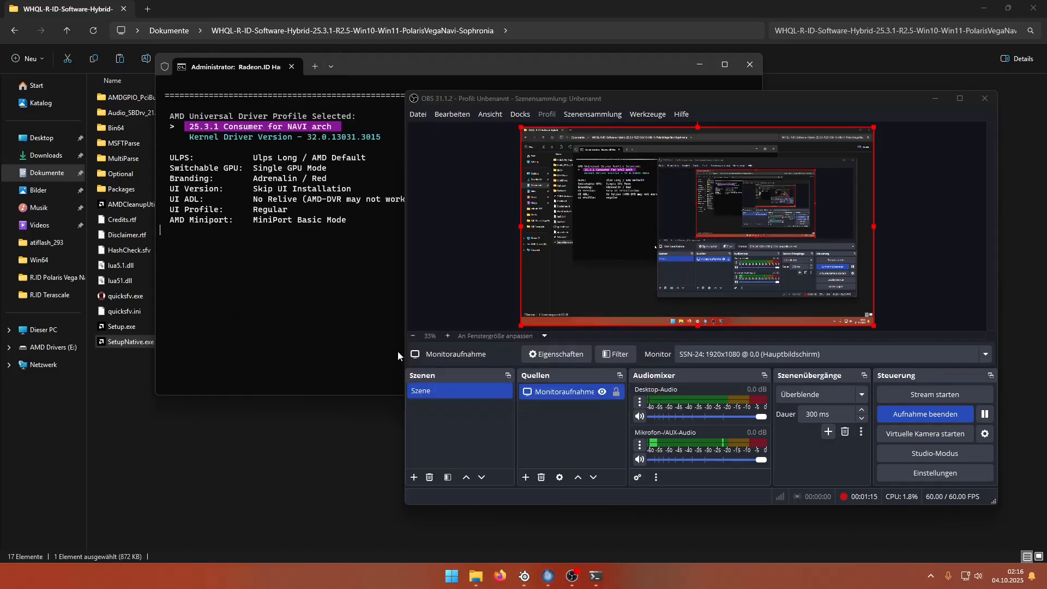
Bring the terminal with the driver deployment summary to the front and minimize the OBS window.
{"action": "left_click", "coordinate": [340, 168]}
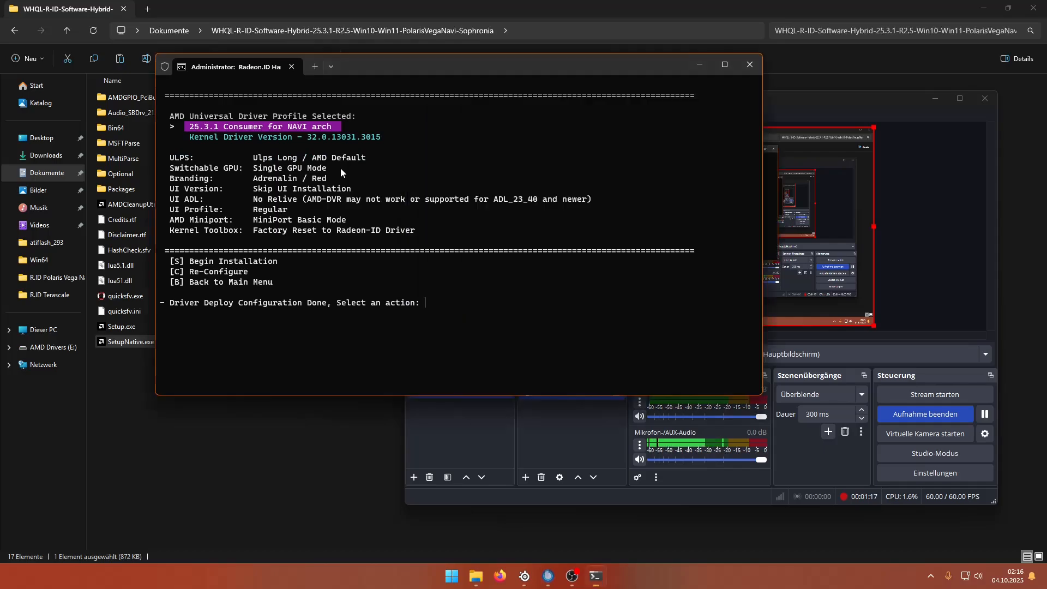
{"action": "left_click", "coordinate": [936, 100]}
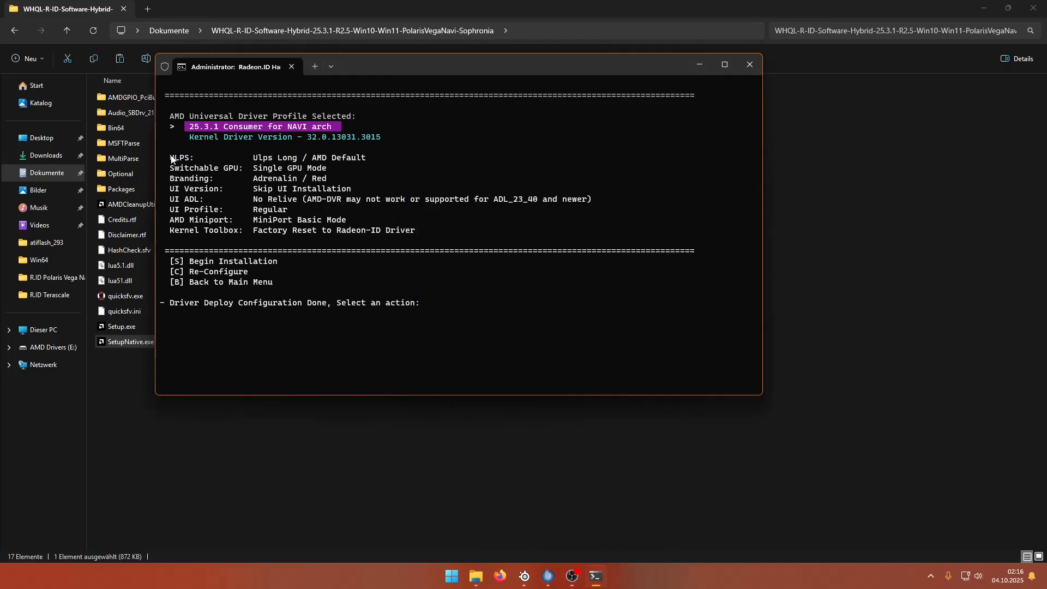
{"action": "mouse_move", "coordinate": [166, 158]}
{"action": "left_mouse_down"}
{"action": "mouse_move", "coordinate": [351, 188]}
{"action": "mouse_move", "coordinate": [443, 229]}
{"action": "mouse_move", "coordinate": [178, 159]}
{"action": "left_mouse_up"}
{"action": "left_click", "coordinate": [440, 238]}
{"action": "right_click", "coordinate": [178, 159]}
Re-configure the deployment with the 25.3.1 Consumer for NAVI arch preset, Basic community driver mode and Factory R.ID Community kernel parameters.
{"action": "type", "text": "s"}
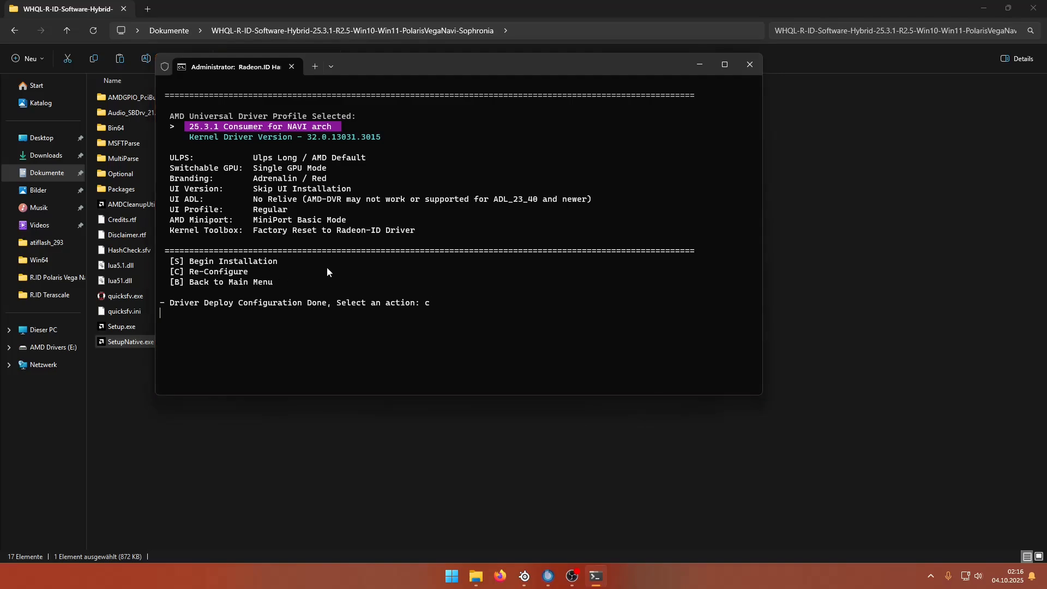
{"action": "left_click", "coordinate": [415, 338]}
{"action": "left_click", "coordinate": [401, 323]}
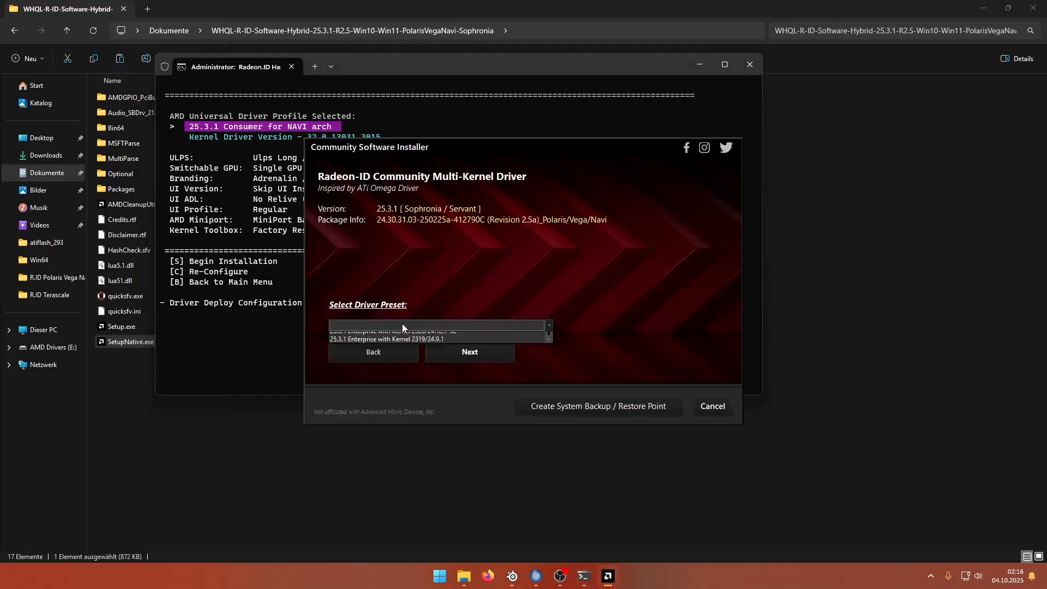
{"action": "left_click", "coordinate": [442, 344]}
{"action": "left_click", "coordinate": [449, 364]}
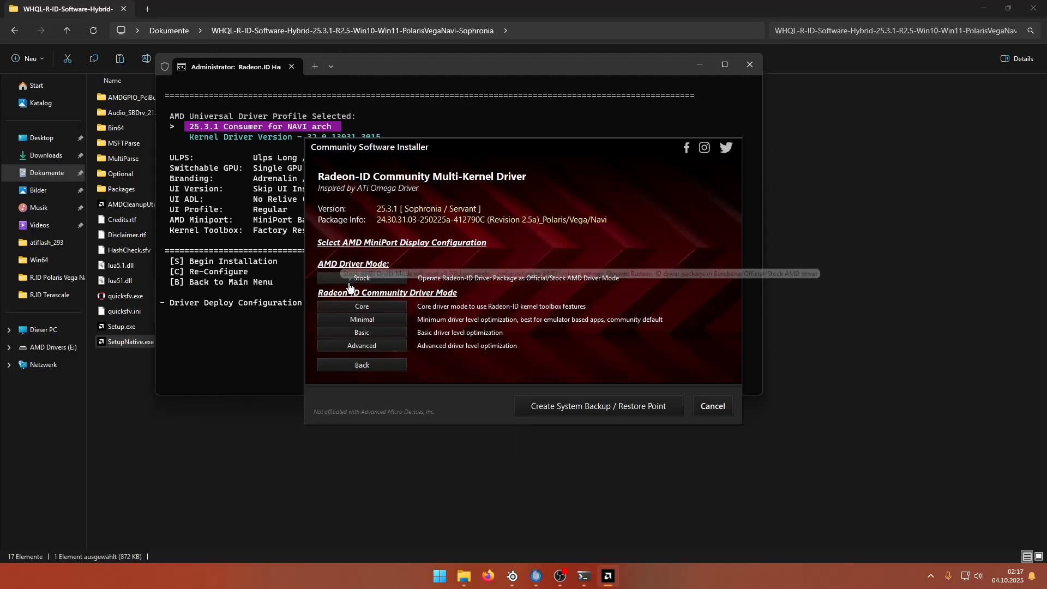
{"action": "left_click", "coordinate": [381, 335]}
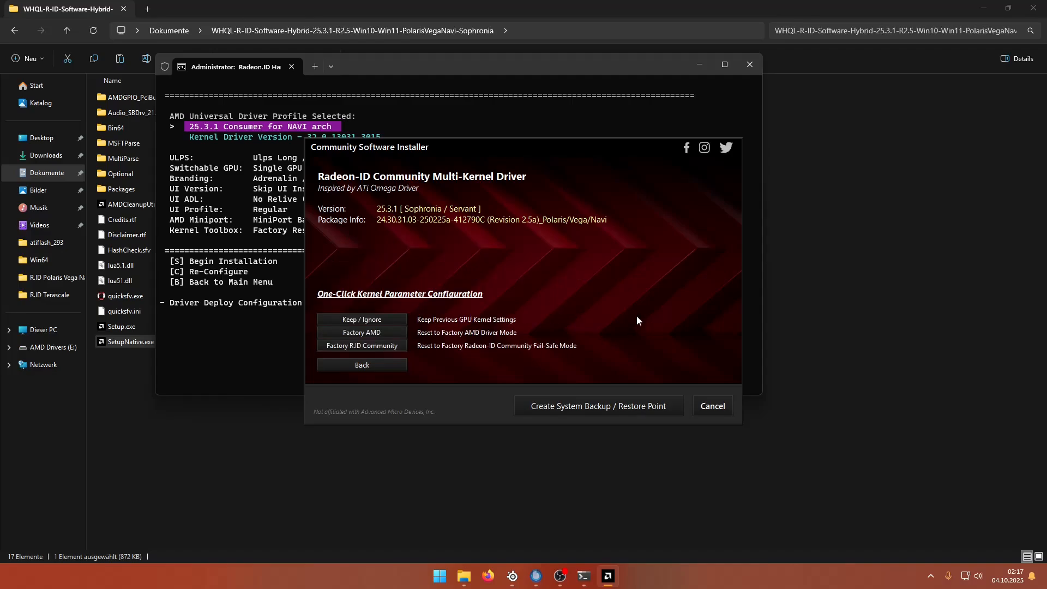
{"action": "left_click", "coordinate": [364, 346]}
Set the switchable GPU mode to Single APU / GPU, the sleep configuration to Long Delay ULPS and the branding to Adrenalin (Red).
{"action": "left_click", "coordinate": [359, 284]}
{"action": "left_click", "coordinate": [365, 315]}
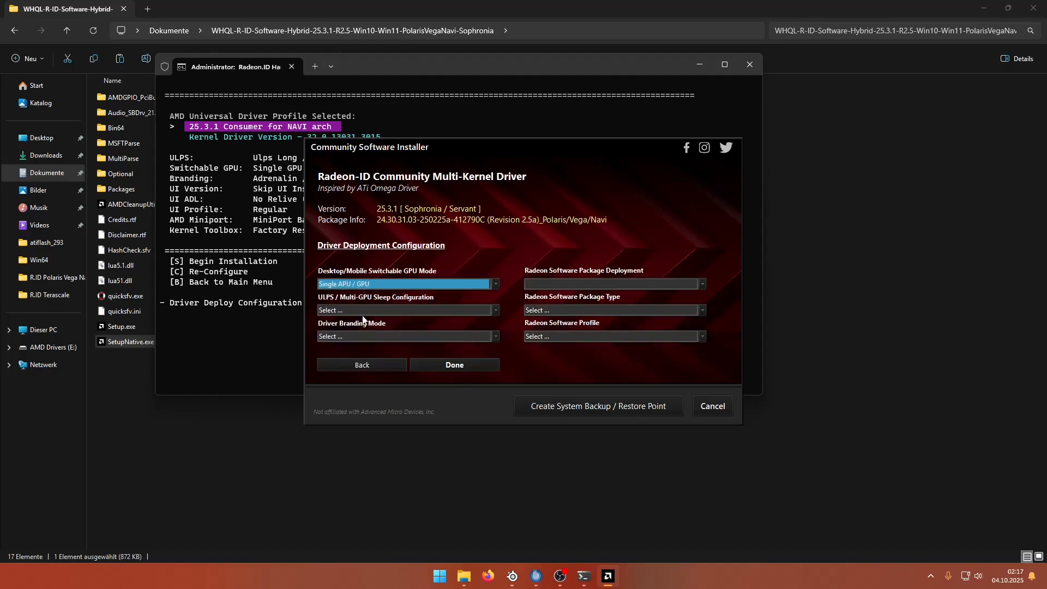
{"action": "left_click", "coordinate": [406, 310]}
{"action": "left_click", "coordinate": [373, 366]}
{"action": "left_click", "coordinate": [371, 336]}
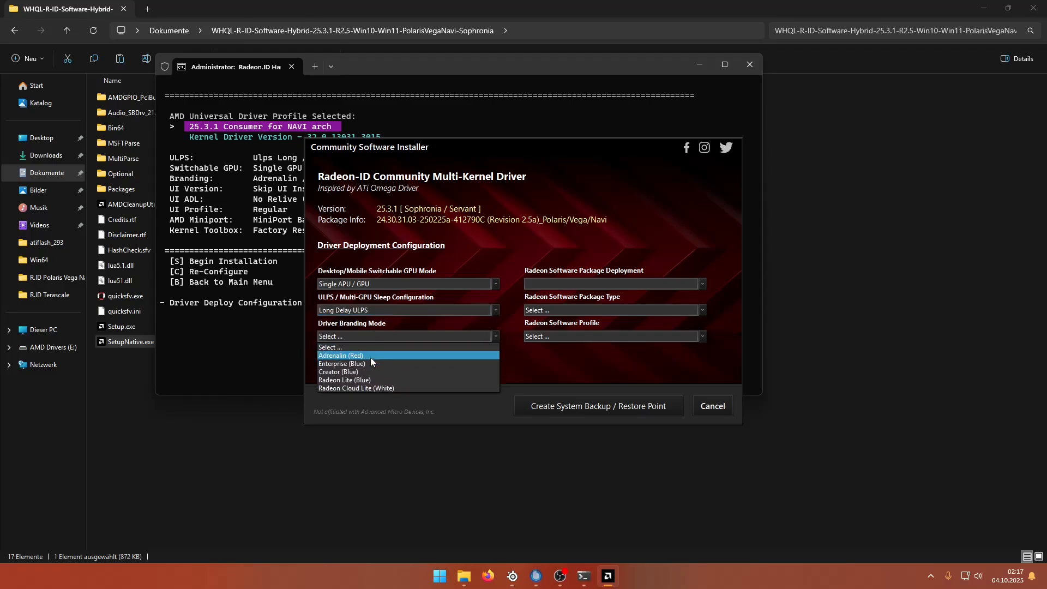
{"action": "left_click", "coordinate": [371, 358]}
Set Driver Only (No Interface) deployment, Classic CCC - Without Relive DVR package type and the Standard software profile, and complete the configuration.
{"action": "left_click", "coordinate": [579, 284]}
{"action": "left_click", "coordinate": [594, 302]}
{"action": "left_click", "coordinate": [595, 310]}
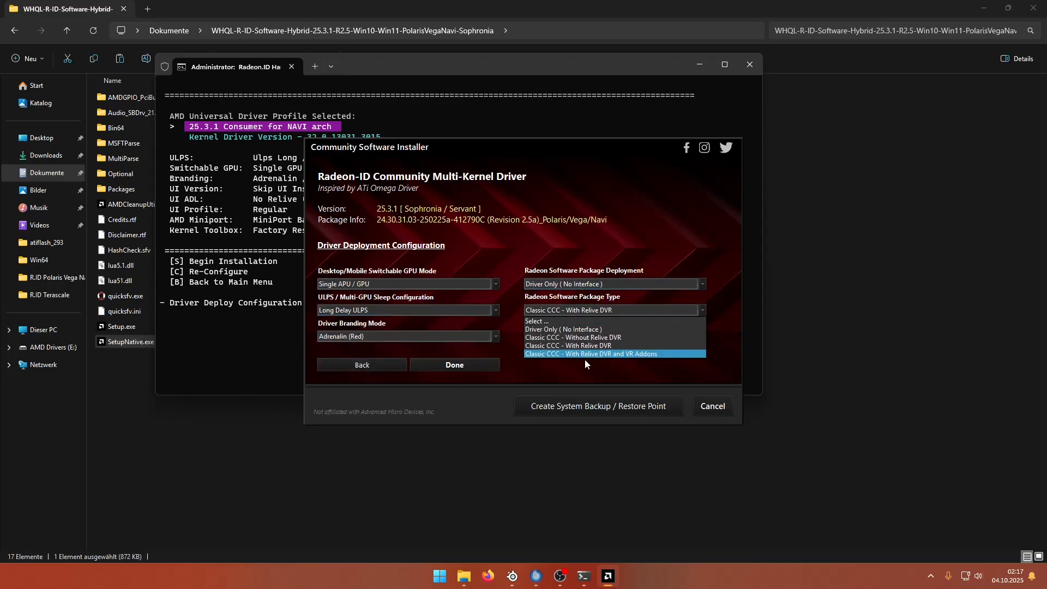
{"action": "left_click", "coordinate": [591, 338]}
{"action": "left_click", "coordinate": [591, 339]}
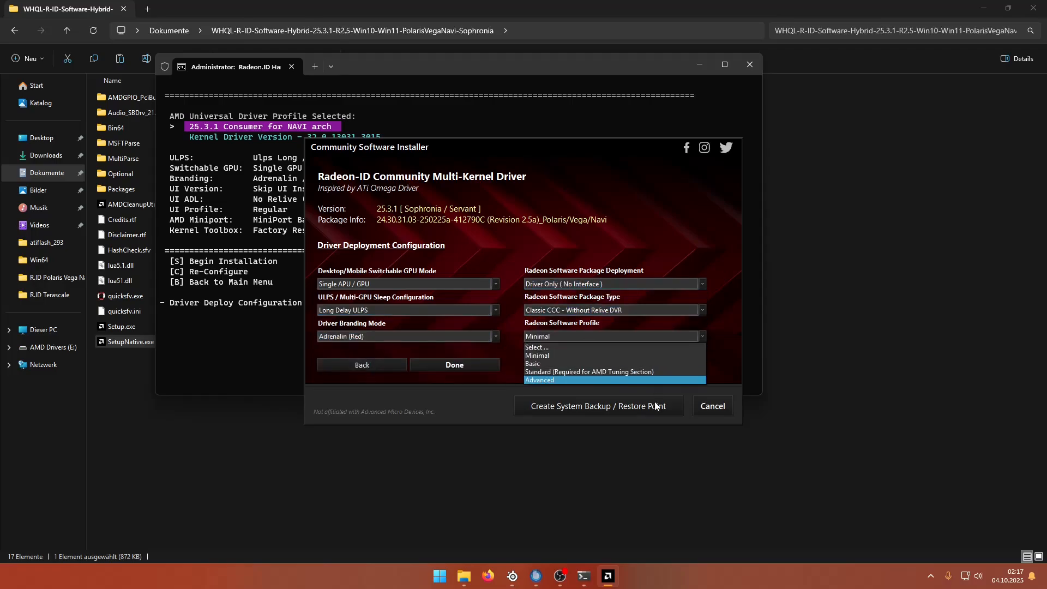
{"action": "left_click", "coordinate": [618, 372]}
{"action": "left_click", "coordinate": [454, 364]}
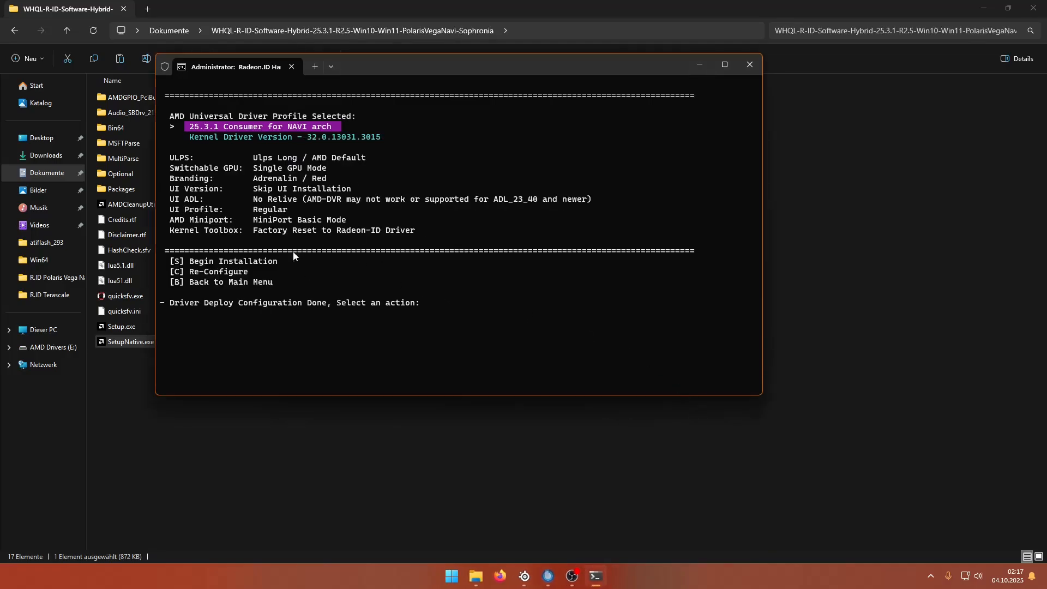
Begin the installation with option S, enlarge the terminal window and select the Microsoft native device installer as installation method.
{"action": "type", "text": "s"}
{"action": "key", "text": "Return"}
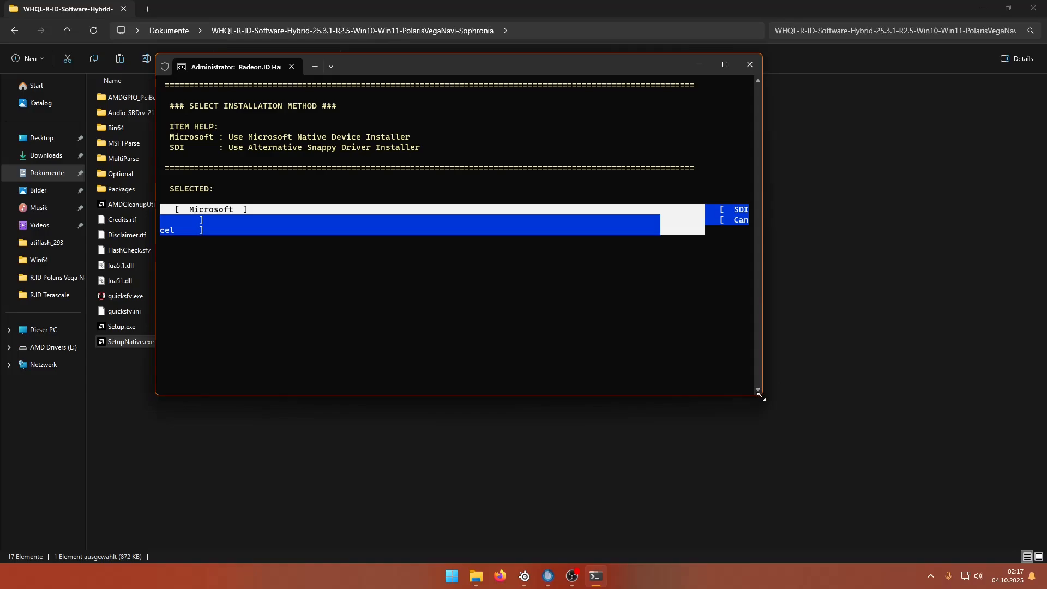
{"action": "left_click_drag", "start_coordinate": [761, 395], "coordinate": [983, 490]}
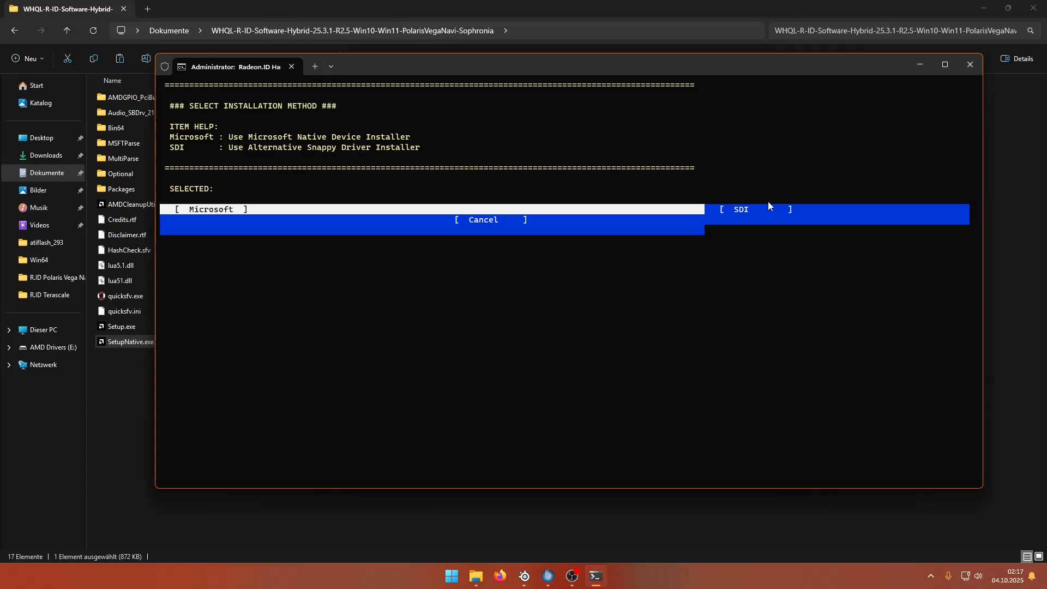
{"action": "left_click", "coordinate": [464, 210]}
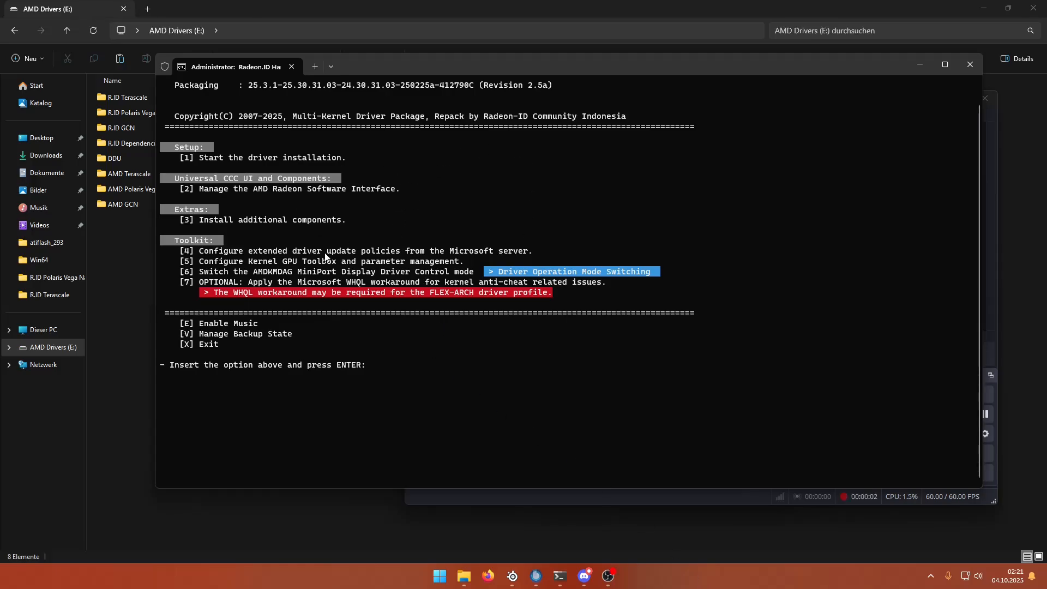
Move the terminal aside and open GPU-Z to check the graphics card's installed driver version.
{"action": "left_click_drag", "start_coordinate": [369, 64], "coordinate": [290, 84]}
{"action": "left_click", "coordinate": [444, 576]}
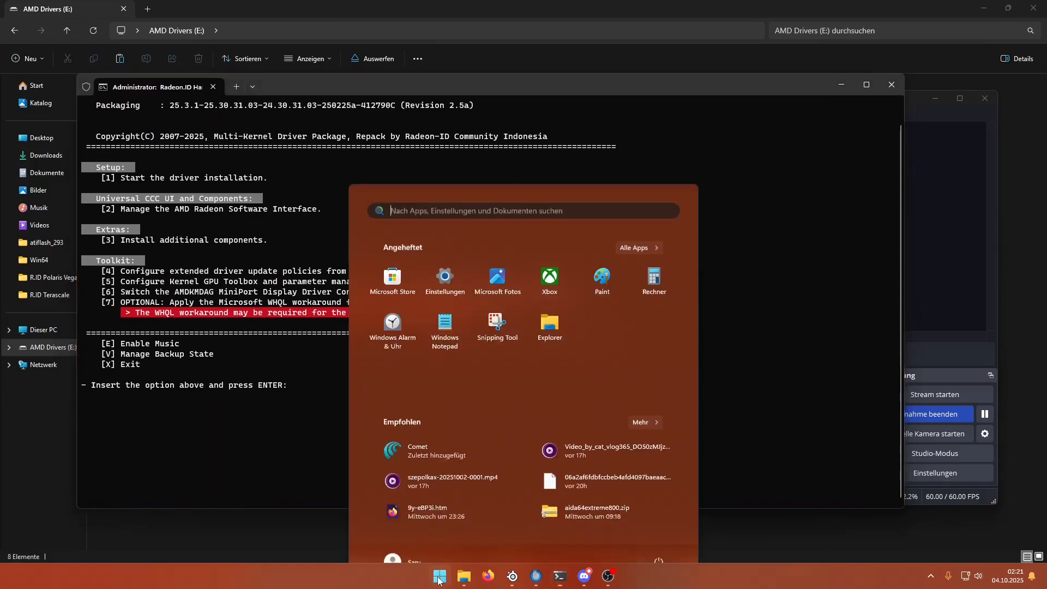
{"action": "type", "text": "gpu"}
{"action": "key", "text": "Return"}
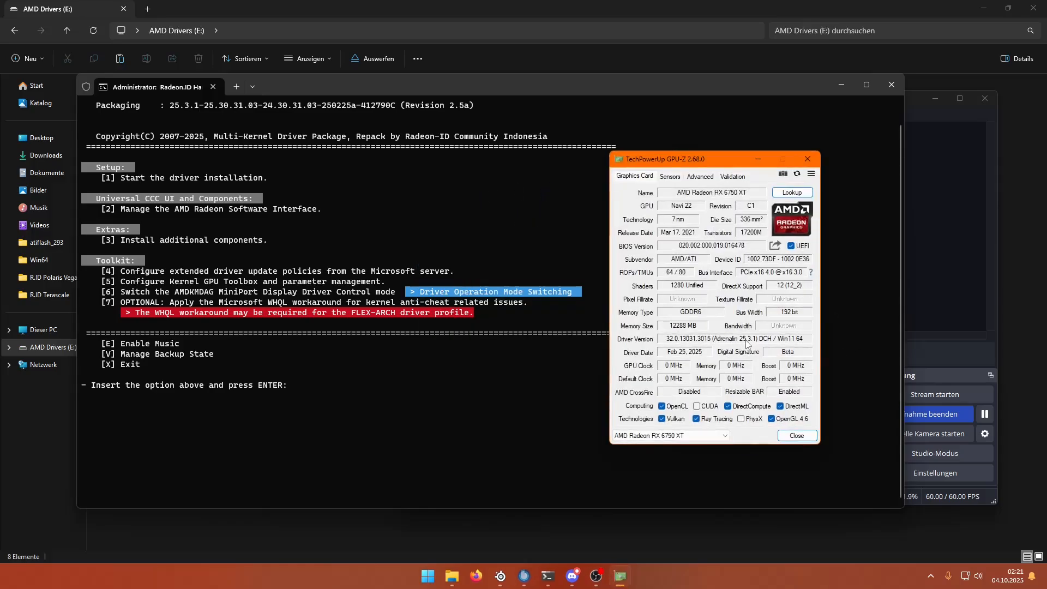
{"action": "mouse_move", "coordinate": [750, 342]}
{"action": "left_click_drag", "start_coordinate": [696, 163], "coordinate": [721, 171]}
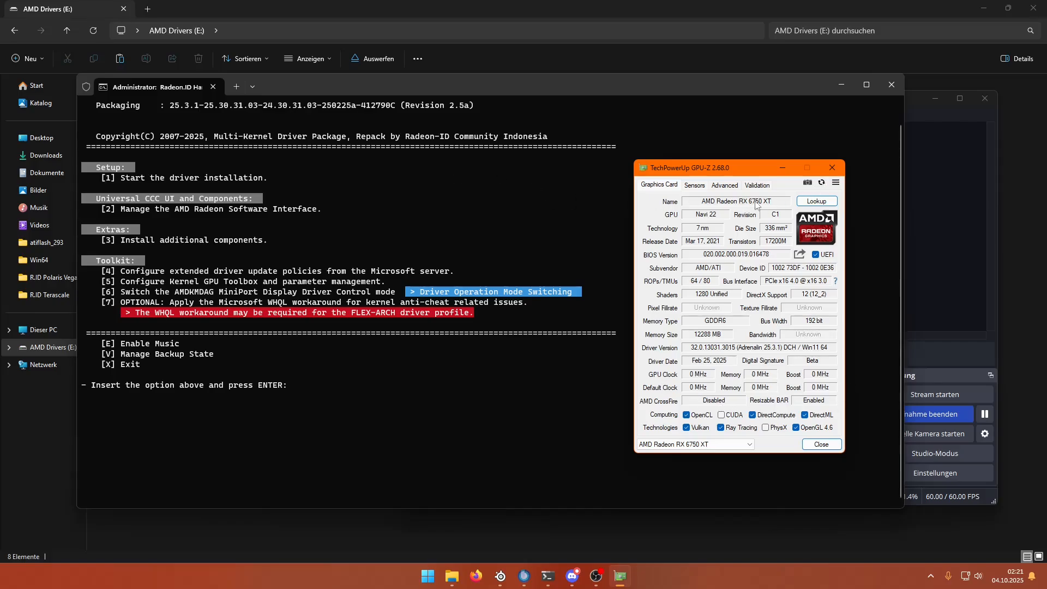
Examine the graphics card name and driver details in GPU-Z and close the utility.
{"action": "mouse_move", "coordinate": [778, 207]}
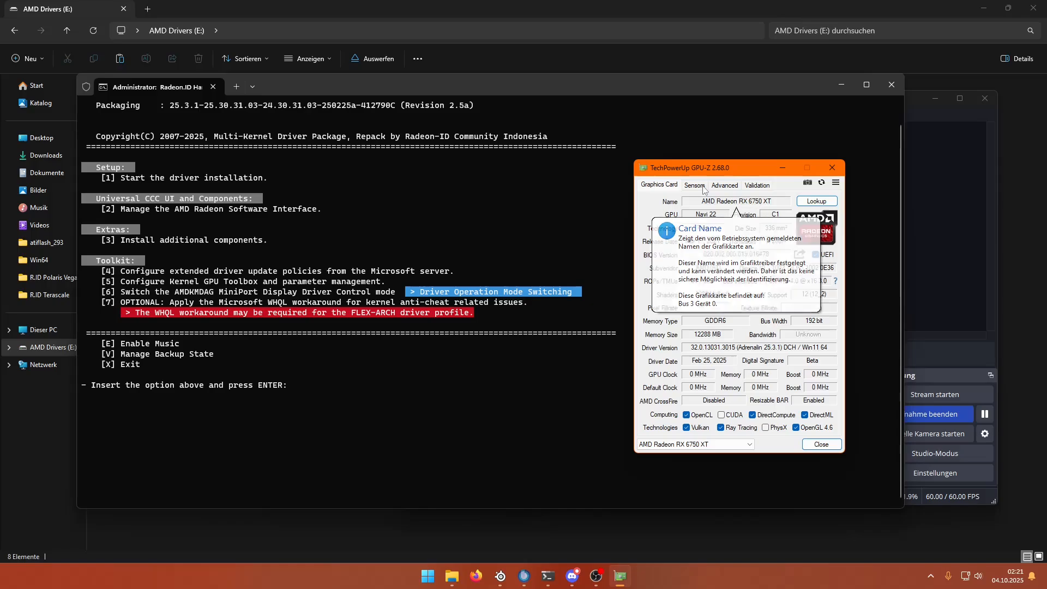
{"action": "left_click_drag", "start_coordinate": [762, 209], "coordinate": [691, 202]}
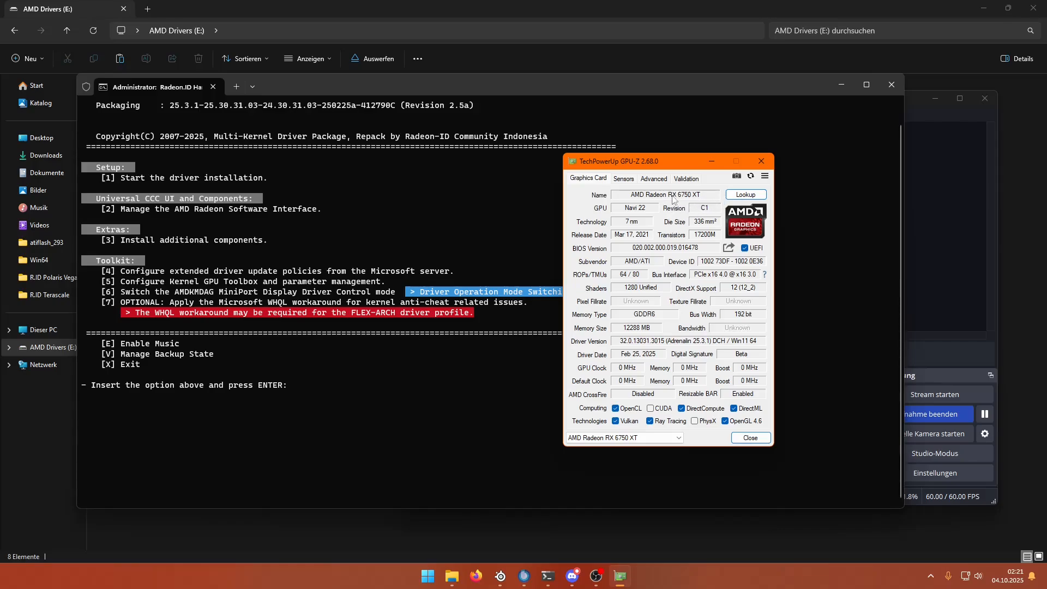
{"action": "left_click_drag", "start_coordinate": [663, 165], "coordinate": [741, 164]}
{"action": "left_click", "coordinate": [839, 161]}
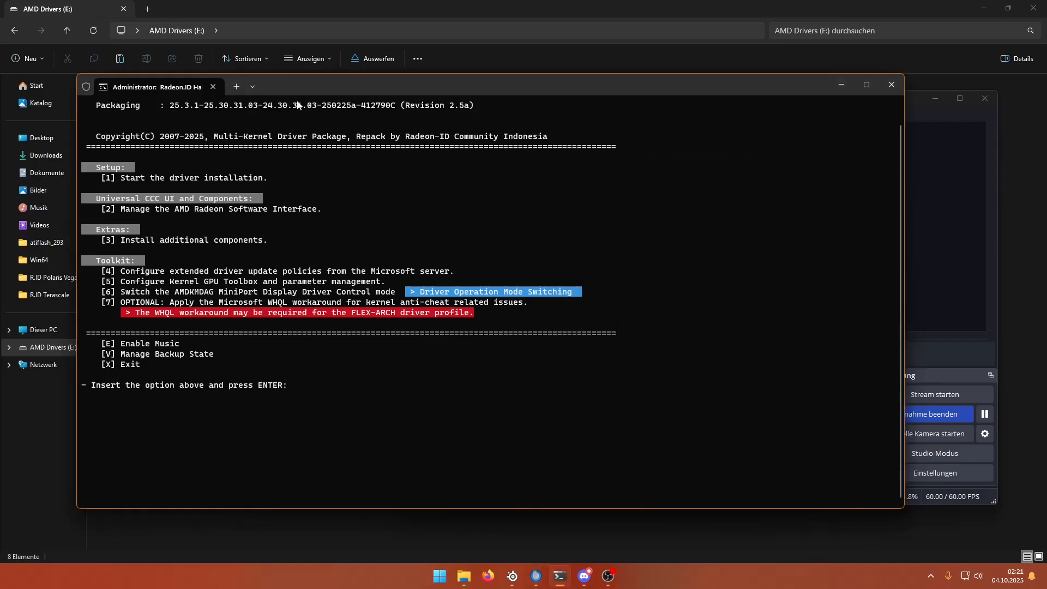
Exit the Radeon-ID driver installer terminal and return to the AMD Drivers (E:) folder window.
{"action": "left_click_drag", "start_coordinate": [269, 81], "coordinate": [308, 90]}
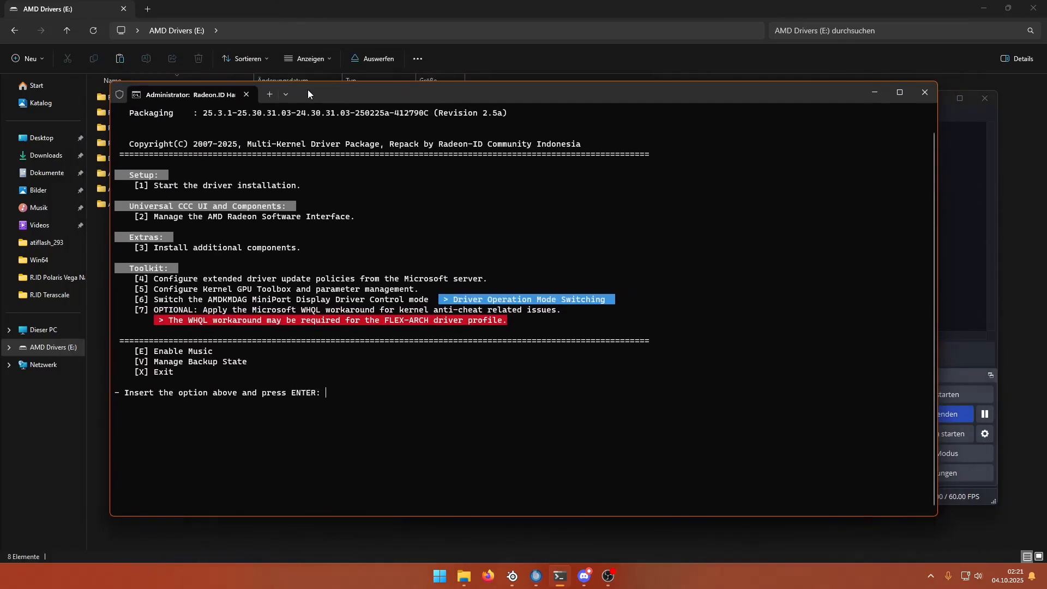
{"action": "key", "text": "Return"}
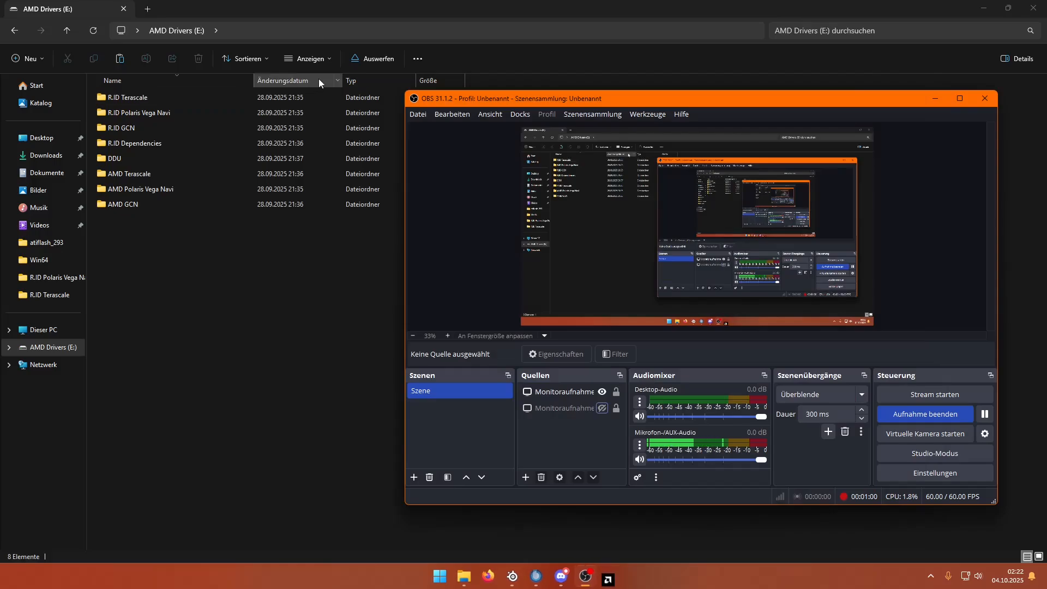
{"action": "left_click", "coordinate": [218, 267]}
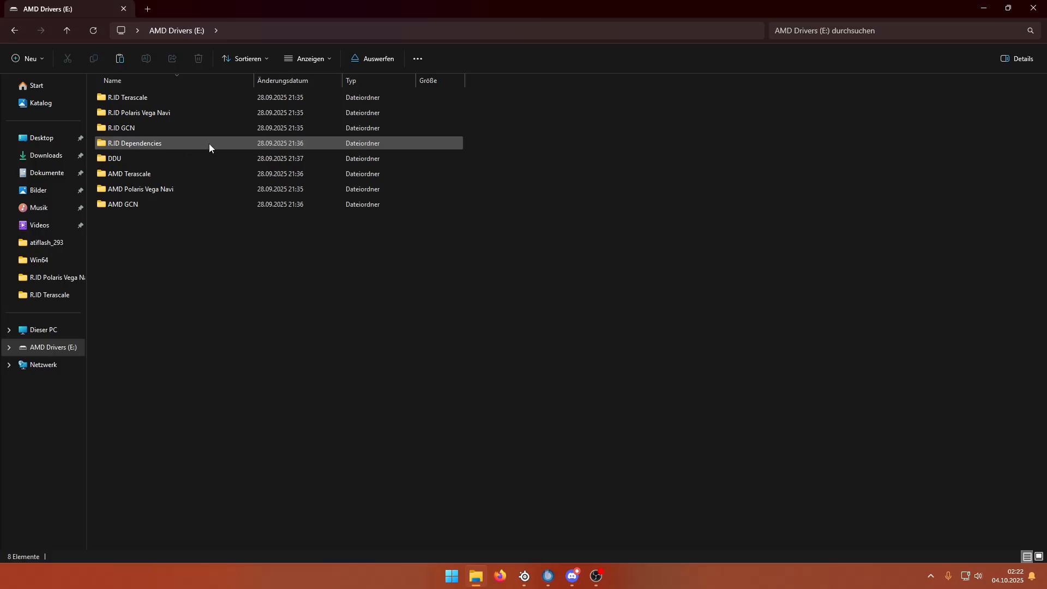
Open the Polaris Vega Navi Dependencies folder inside R.ID Dependencies.
{"action": "double_click", "coordinate": [159, 143]}
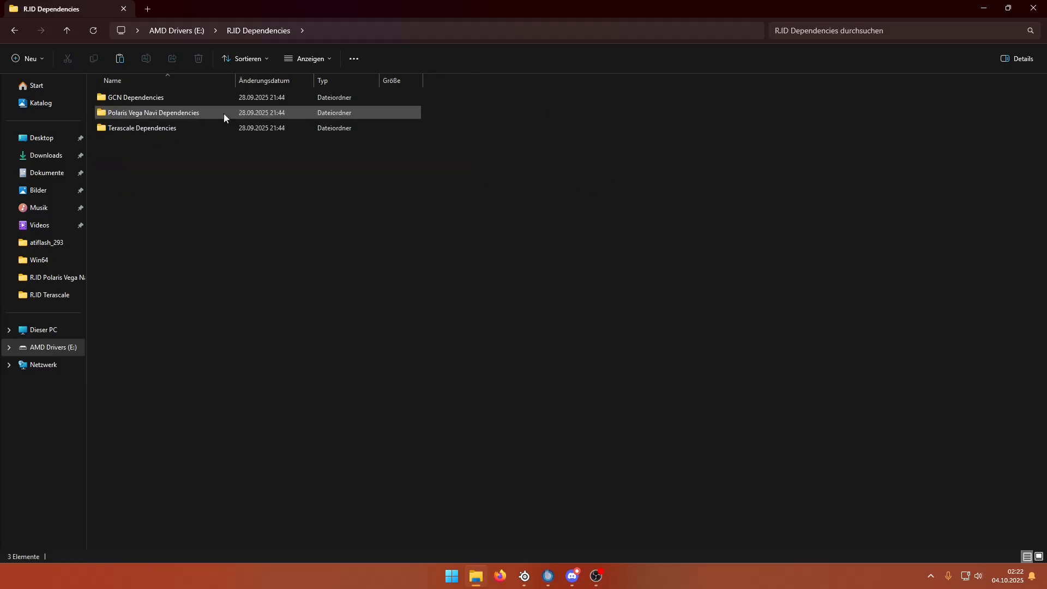
{"action": "double_click", "coordinate": [227, 111]}
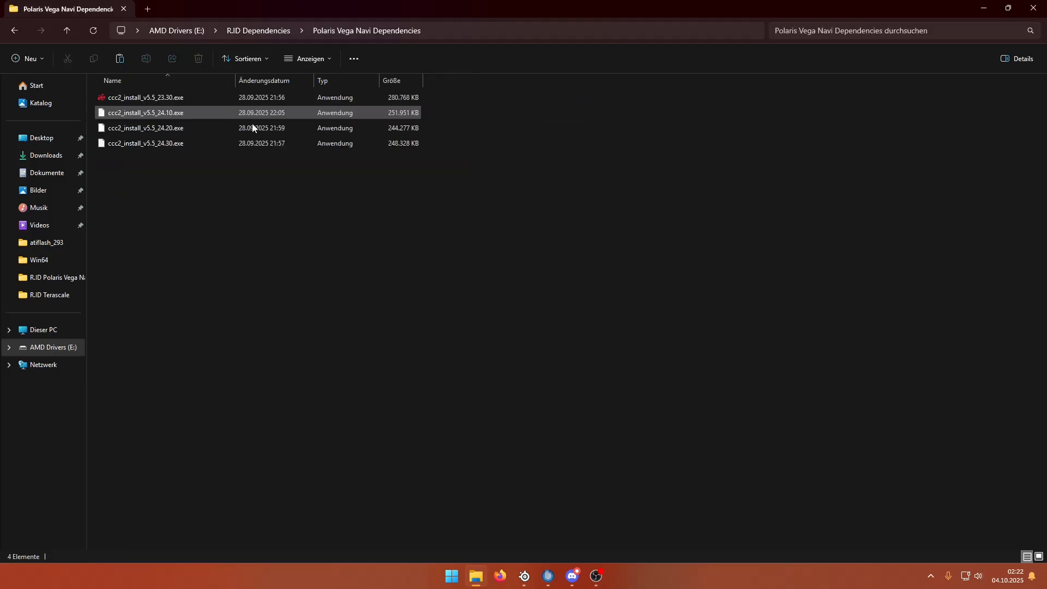
{"action": "left_click_drag", "start_coordinate": [212, 198], "coordinate": [344, 253]}
{"action": "left_click_drag", "start_coordinate": [178, 161], "coordinate": [389, 308]}
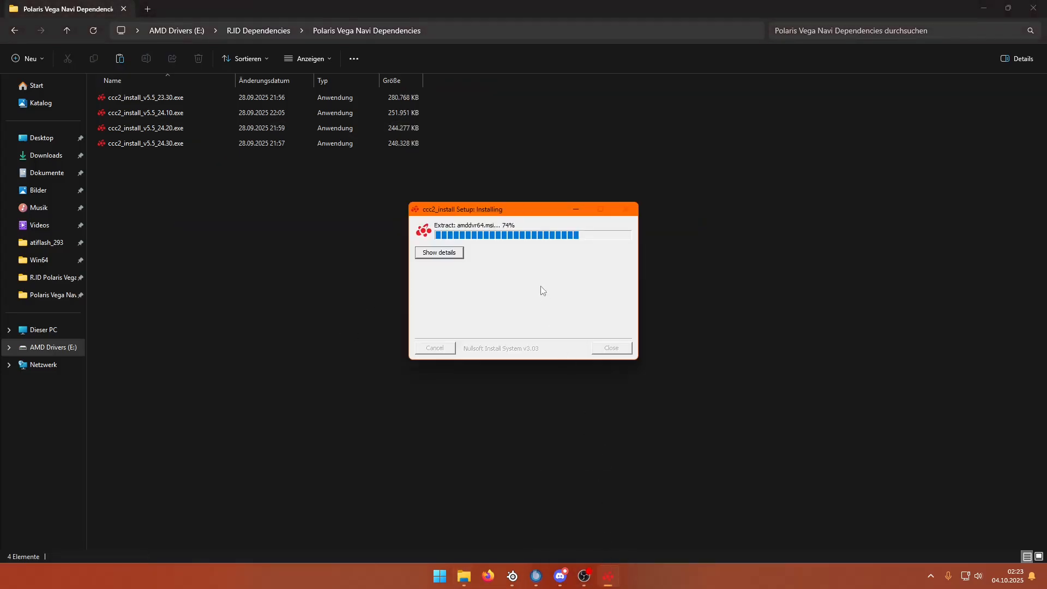
Run the ccc2_install v5.5 setup from the dependencies folder through to completion and close it.
{"action": "left_click_drag", "start_coordinate": [504, 206], "coordinate": [390, 215]}
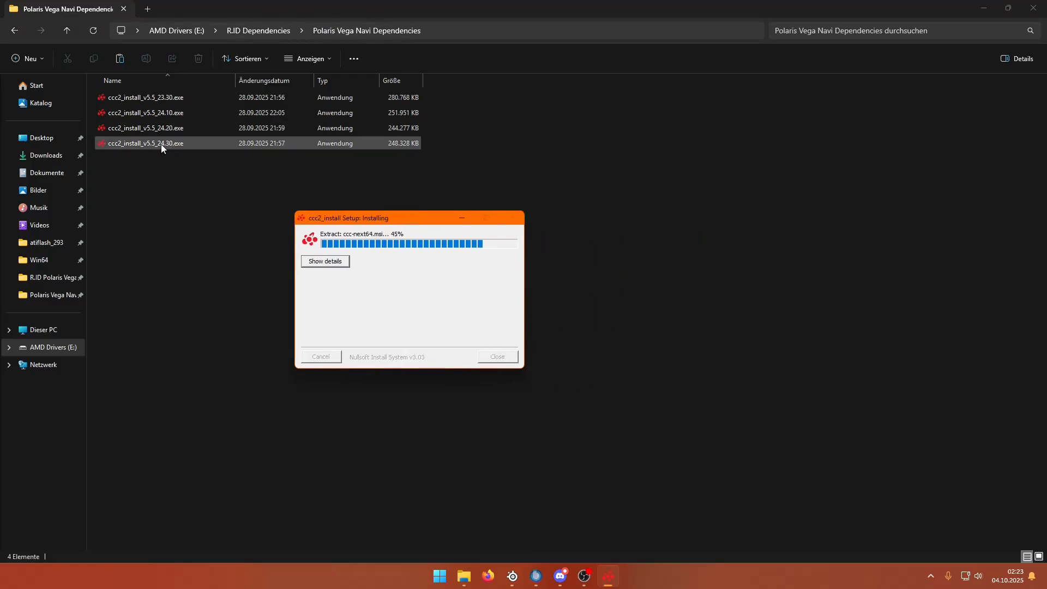
{"action": "mouse_move", "coordinate": [380, 220]}
{"action": "left_mouse_down"}
{"action": "mouse_move", "coordinate": [389, 215]}
{"action": "mouse_move", "coordinate": [307, 174]}
{"action": "mouse_move", "coordinate": [358, 181]}
{"action": "mouse_move", "coordinate": [381, 200]}
{"action": "left_mouse_up"}
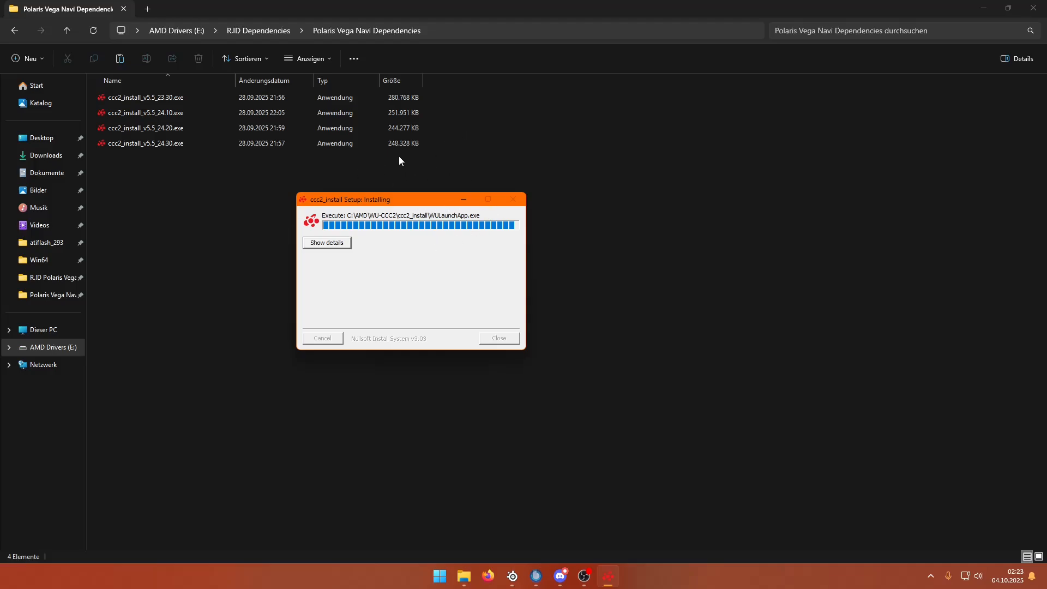
{"action": "left_click_drag", "start_coordinate": [362, 196], "coordinate": [426, 198]}
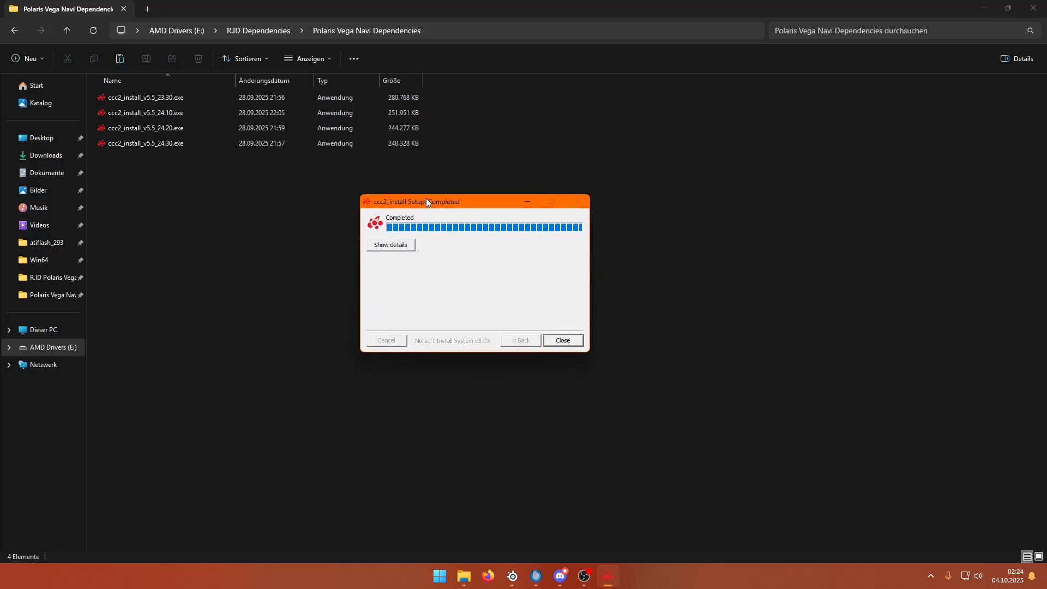
{"action": "left_click", "coordinate": [562, 341]}
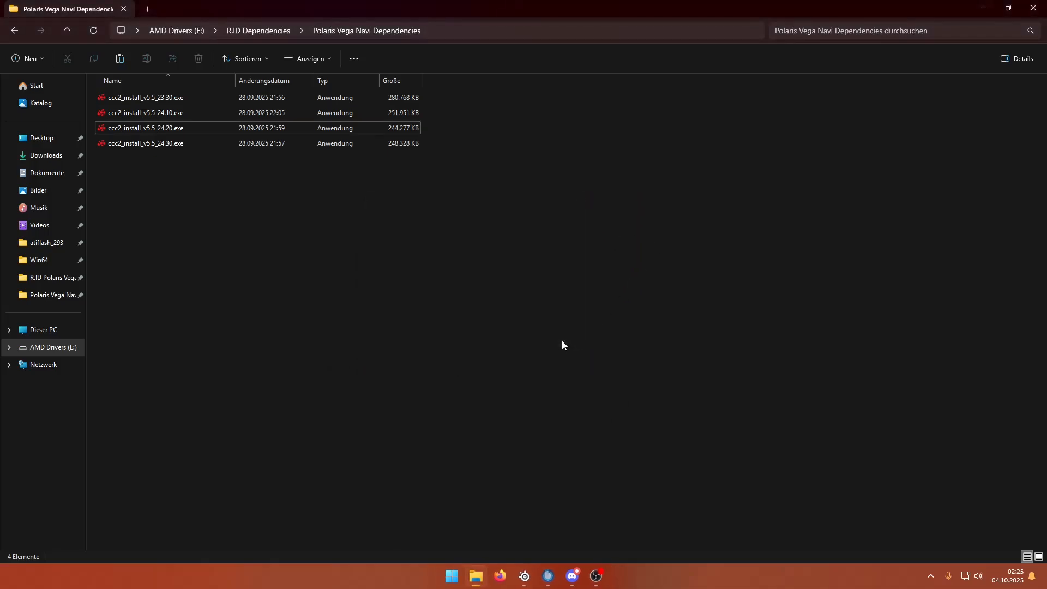
Show the desktop and check its context menu for the AMD Software: Adrenalin Edition entry.
{"action": "key", "text": "super+d"}
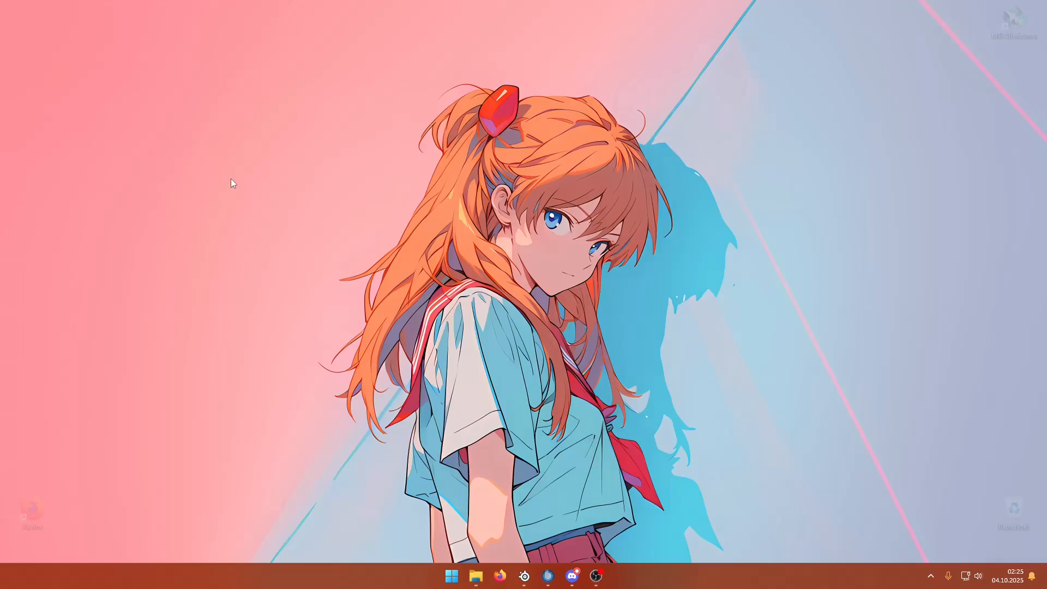
{"action": "right_click", "coordinate": [487, 217]}
{"action": "right_click", "coordinate": [372, 253]}
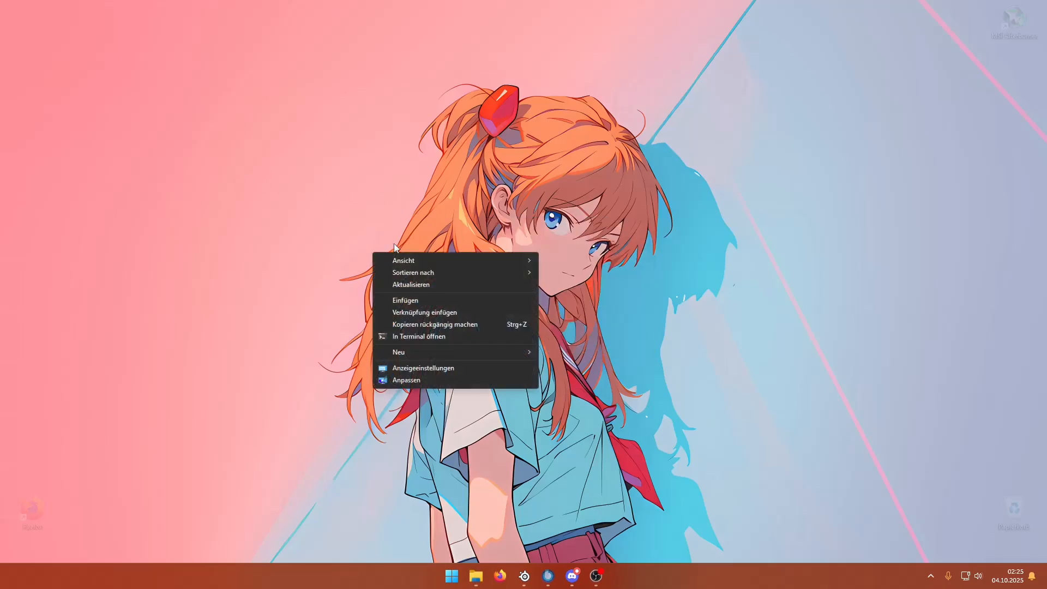
{"action": "right_click", "coordinate": [531, 181]}
{"action": "right_click", "coordinate": [444, 364]}
{"action": "right_click", "coordinate": [603, 172]}
{"action": "right_click", "coordinate": [466, 312]}
{"action": "right_click", "coordinate": [535, 187]}
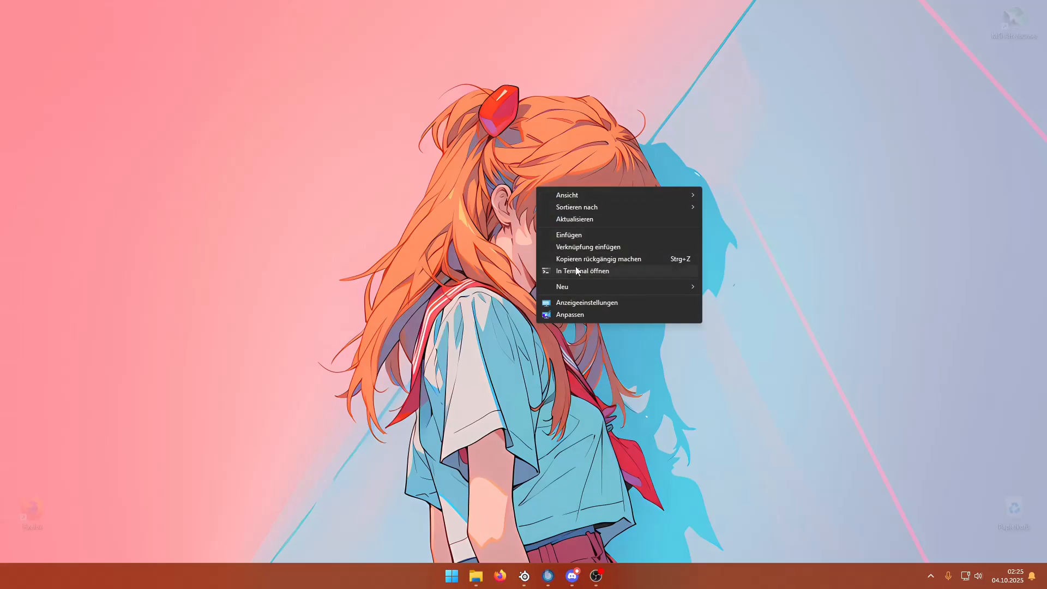
{"action": "right_click", "coordinate": [486, 231]}
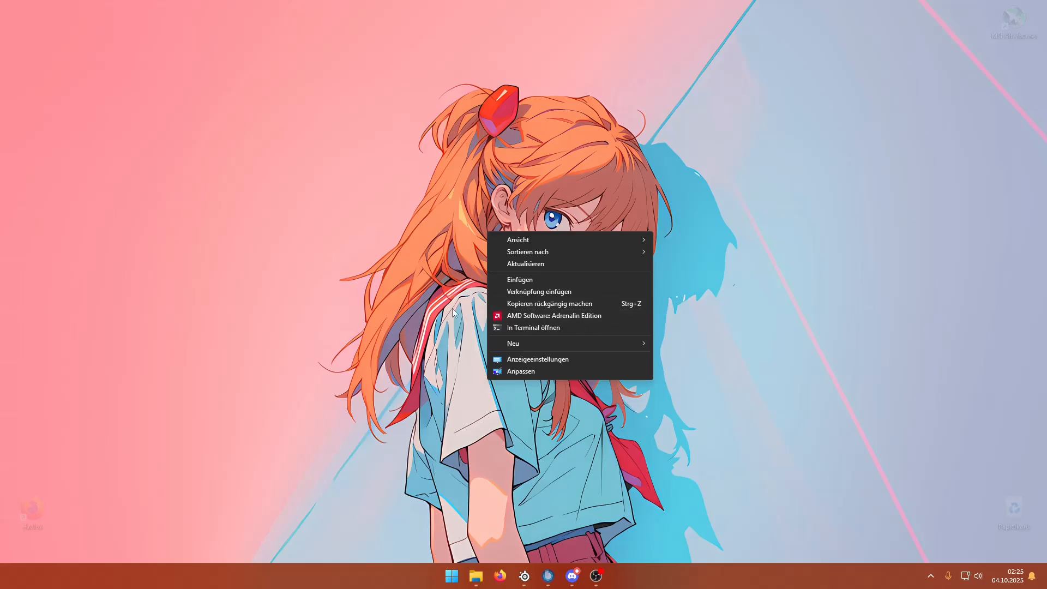
{"action": "left_click", "coordinate": [402, 295]}
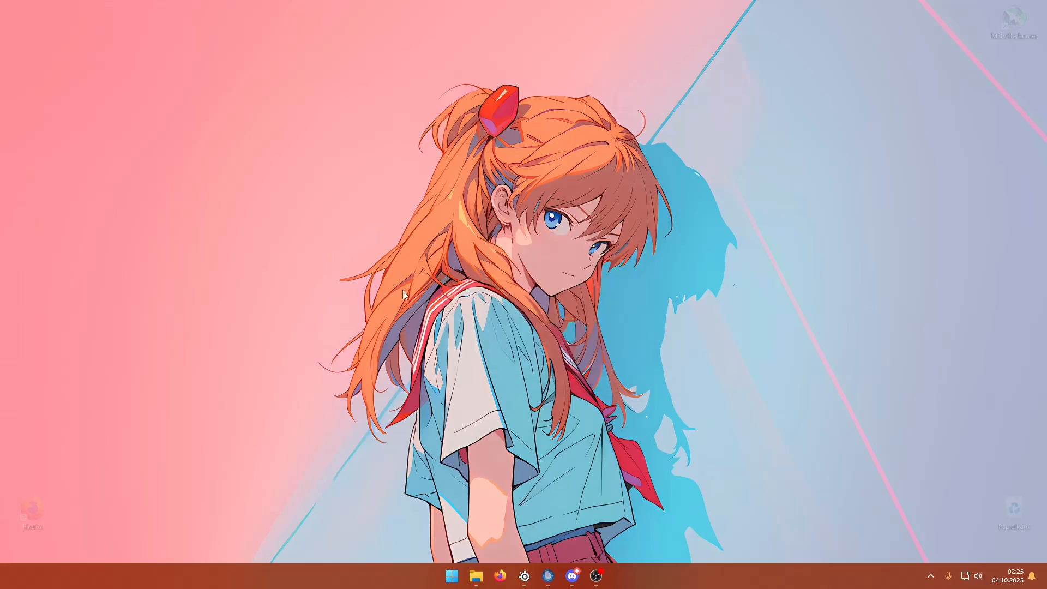
Search Windows for "radeon" and try to launch AMD Settings.
{"action": "left_click", "coordinate": [447, 573]}
{"action": "type", "text": "radeon"}
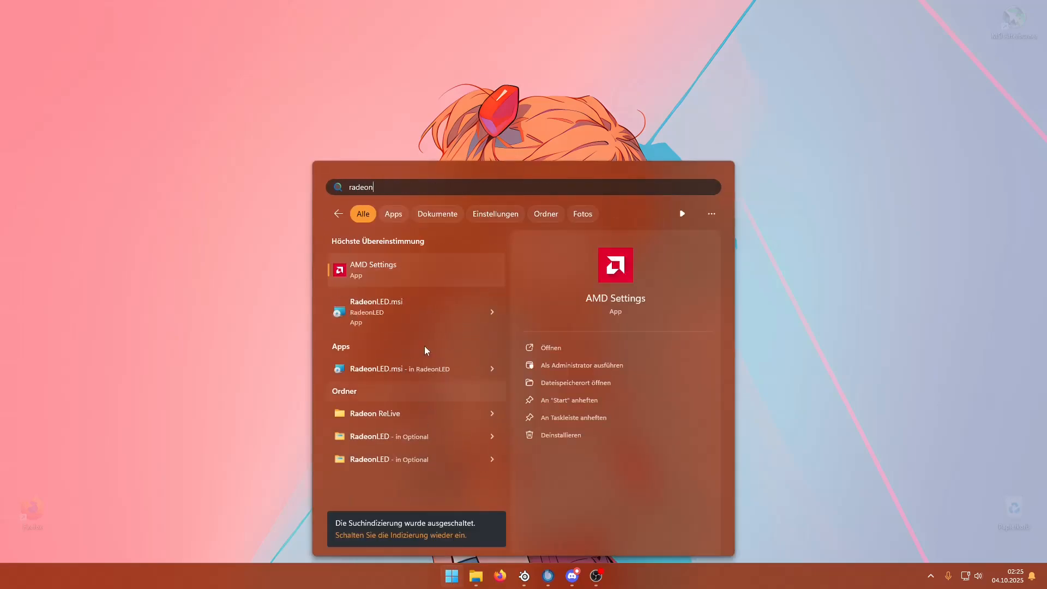
{"action": "left_click", "coordinate": [424, 271]}
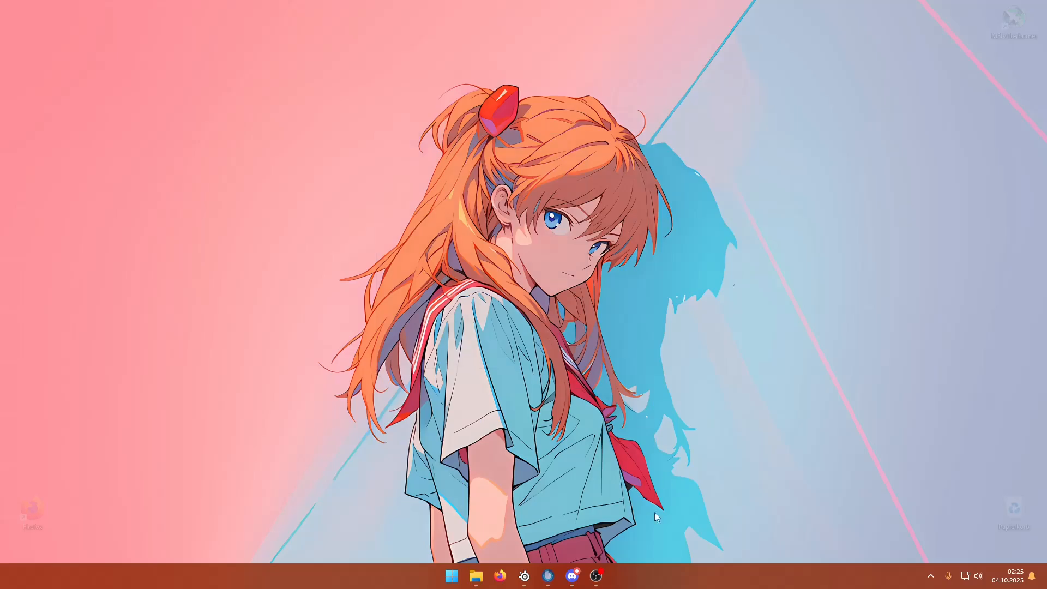
Check the driver version in GPU-Z and look for the Adrenalin Edition entry in the desktop's context menu.
{"action": "mouse_move", "coordinate": [595, 578]}
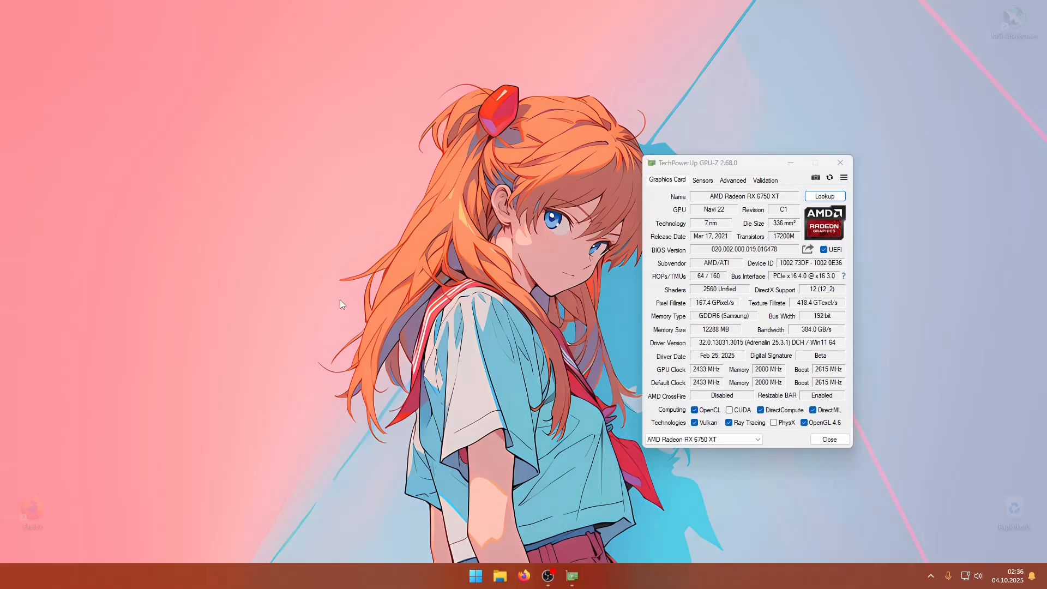
{"action": "left_click_drag", "start_coordinate": [690, 177], "coordinate": [755, 121]}
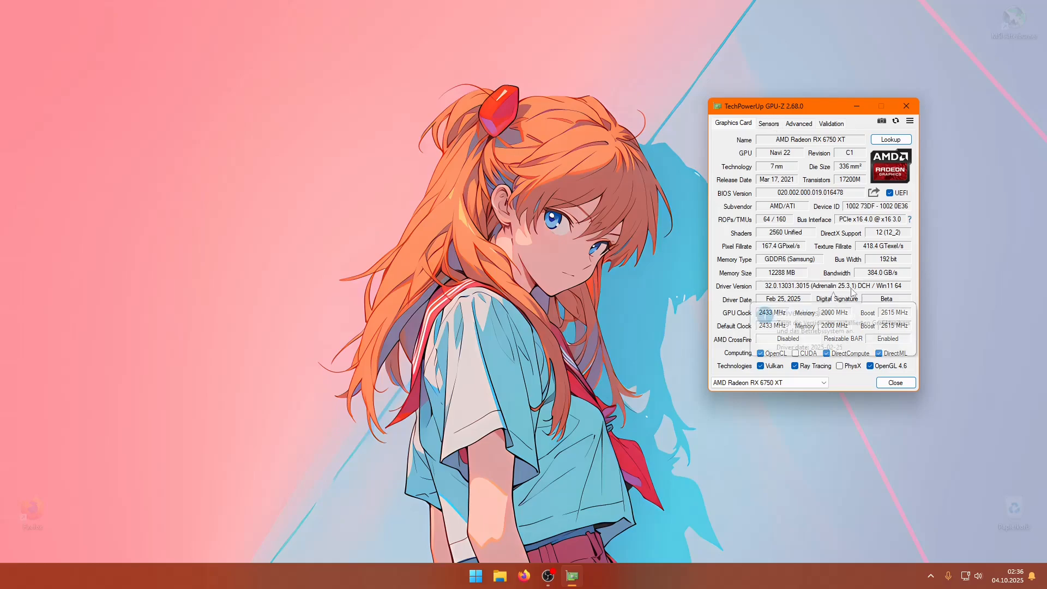
{"action": "left_click_drag", "start_coordinate": [761, 111], "coordinate": [817, 123]}
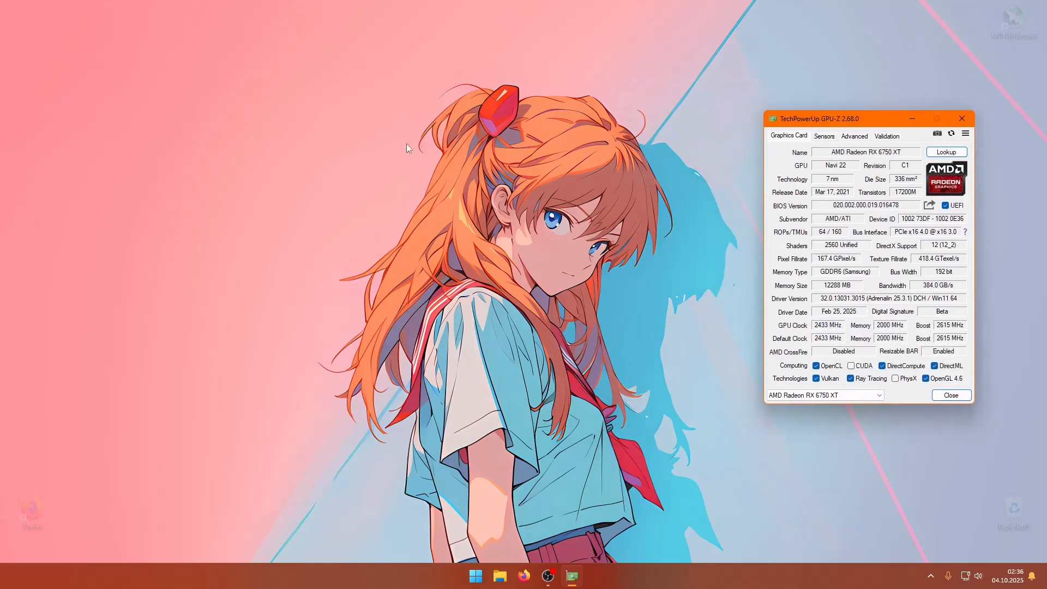
{"action": "right_click", "coordinate": [326, 205]}
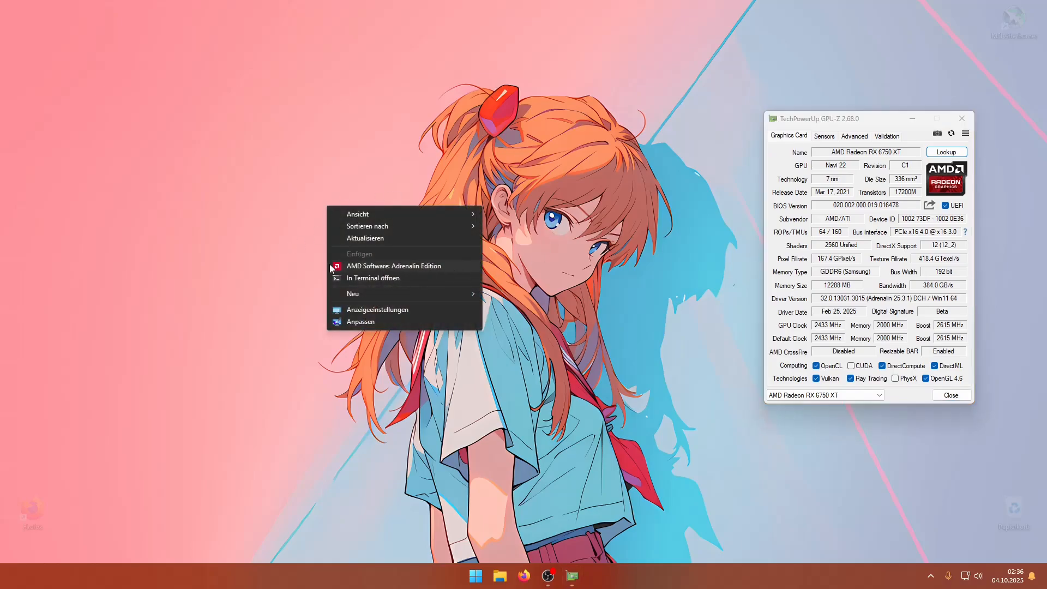
{"action": "left_click", "coordinate": [547, 255]}
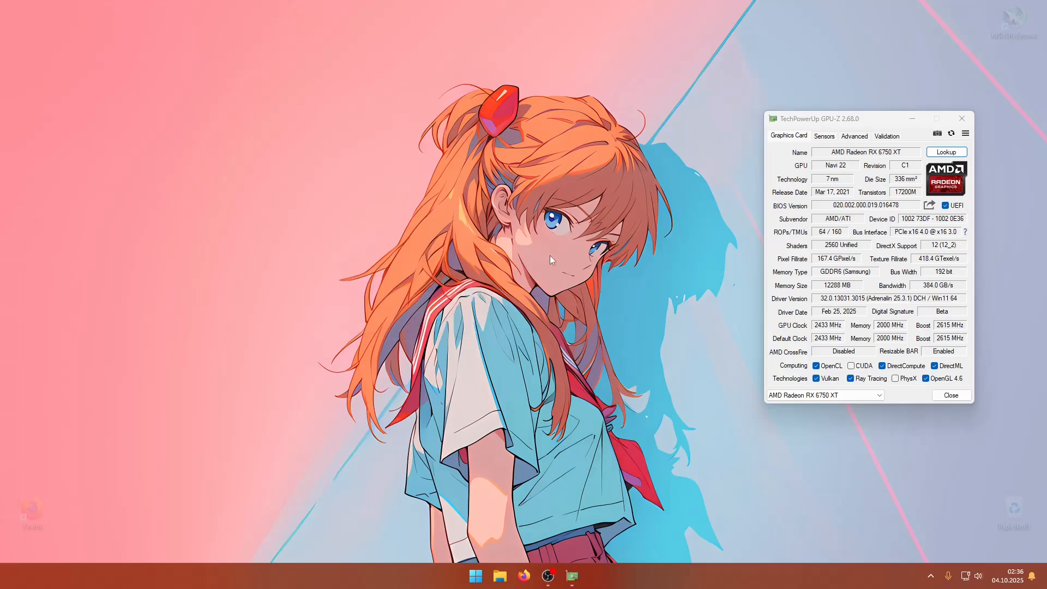
Search Windows for "amd", launch AMD Settings and skip the welcome quick setup.
{"action": "key", "text": "super"}
{"action": "type", "text": "amd"}
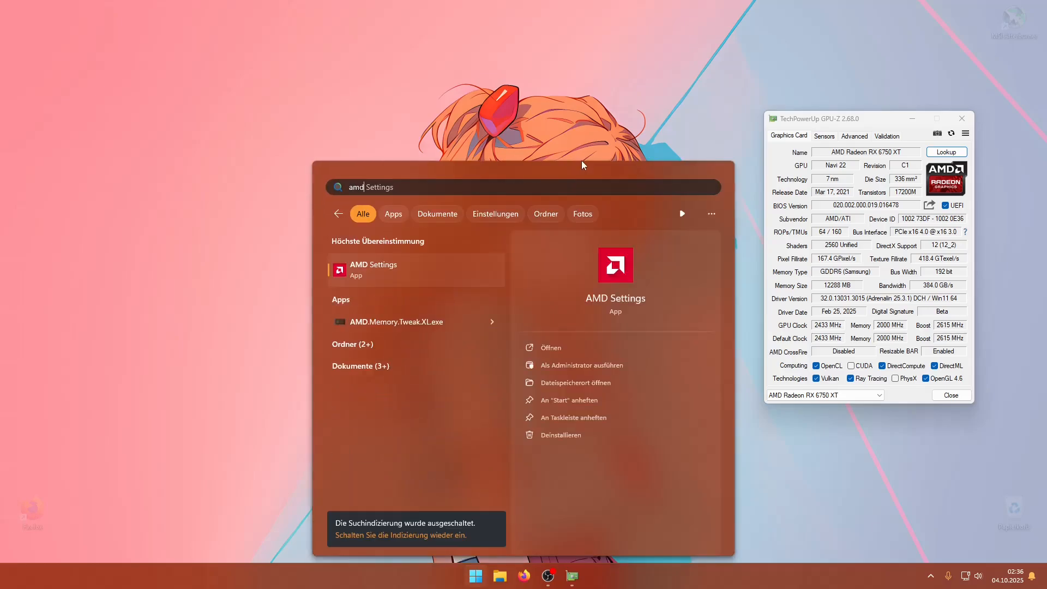
{"action": "left_click", "coordinate": [379, 270]}
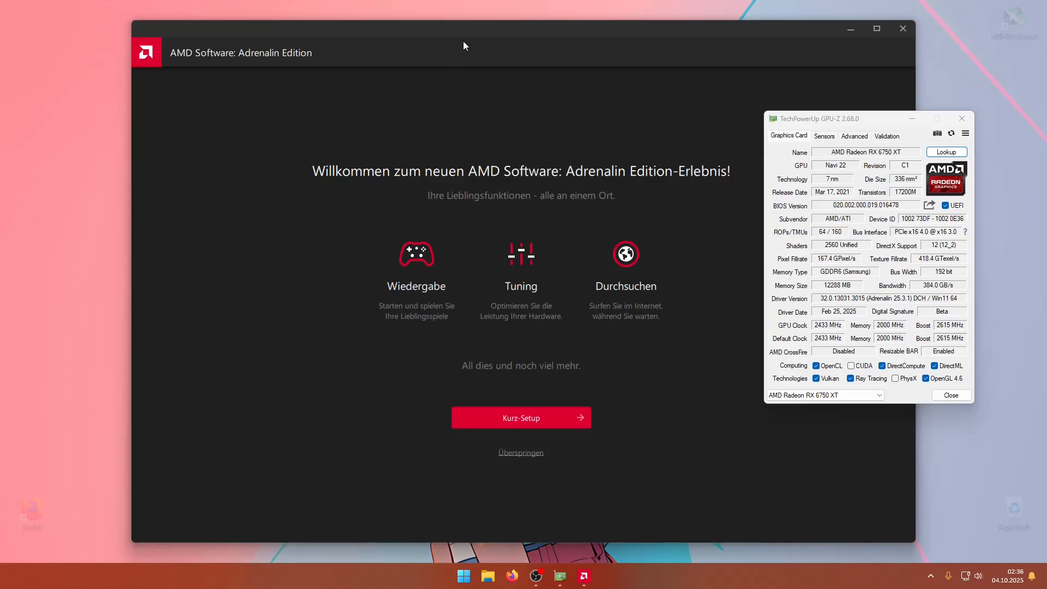
{"action": "left_click_drag", "start_coordinate": [463, 41], "coordinate": [409, 33]}
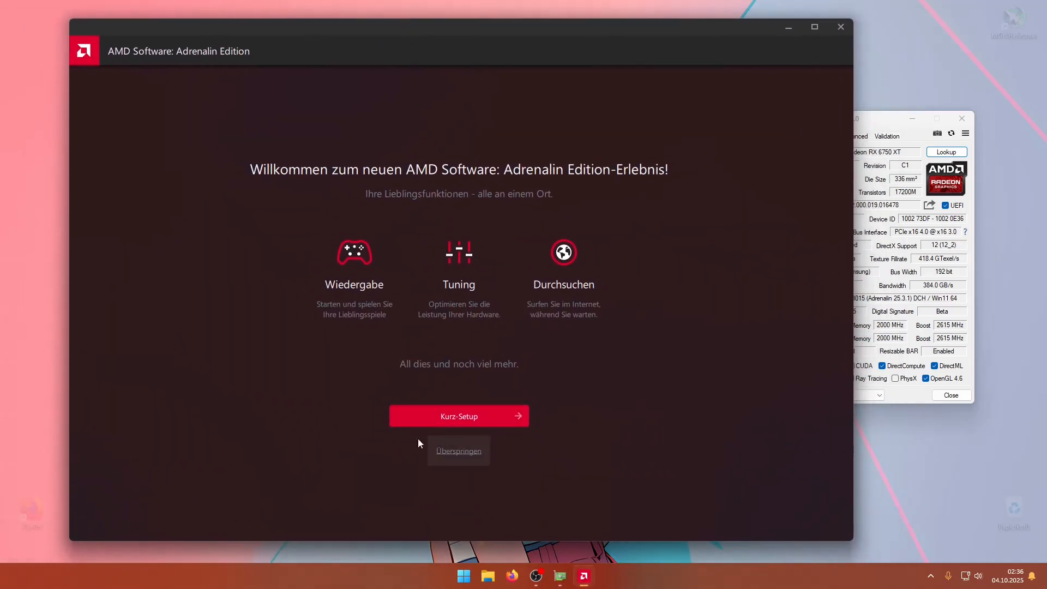
{"action": "left_click", "coordinate": [443, 445]}
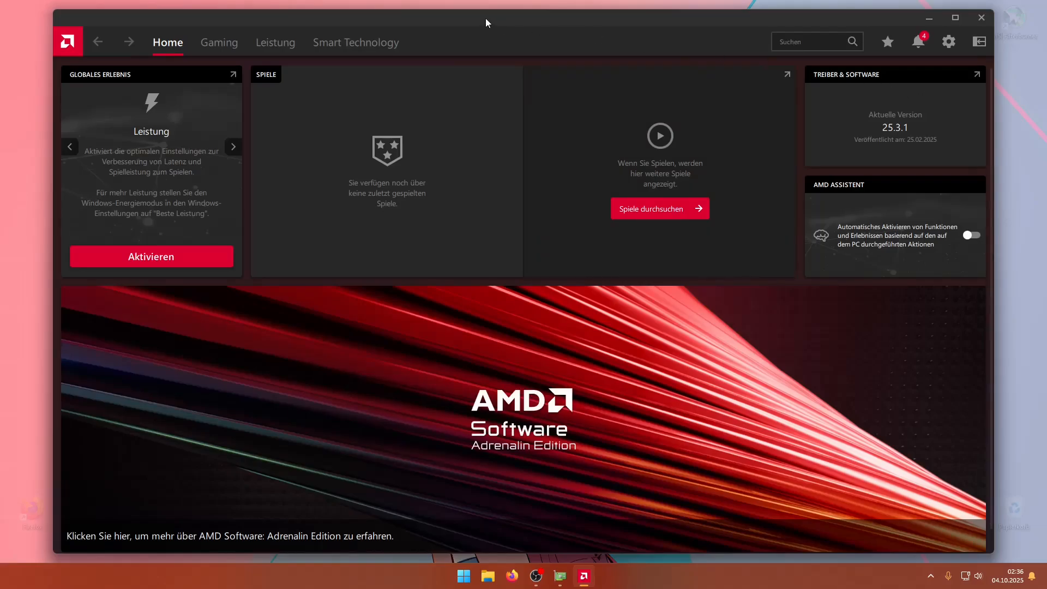
Enable custom manual tuning in the graphics card's performance configuration and accept the end user license agreement.
{"action": "left_click_drag", "start_coordinate": [485, 19], "coordinate": [450, 14]}
{"action": "left_click", "coordinate": [238, 38]}
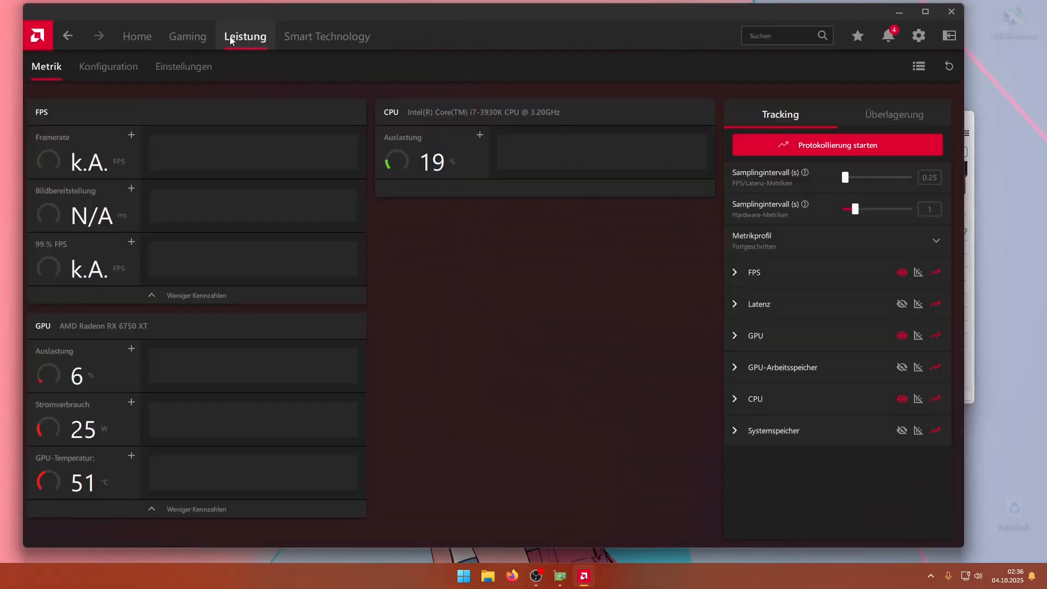
{"action": "left_click", "coordinate": [94, 67]}
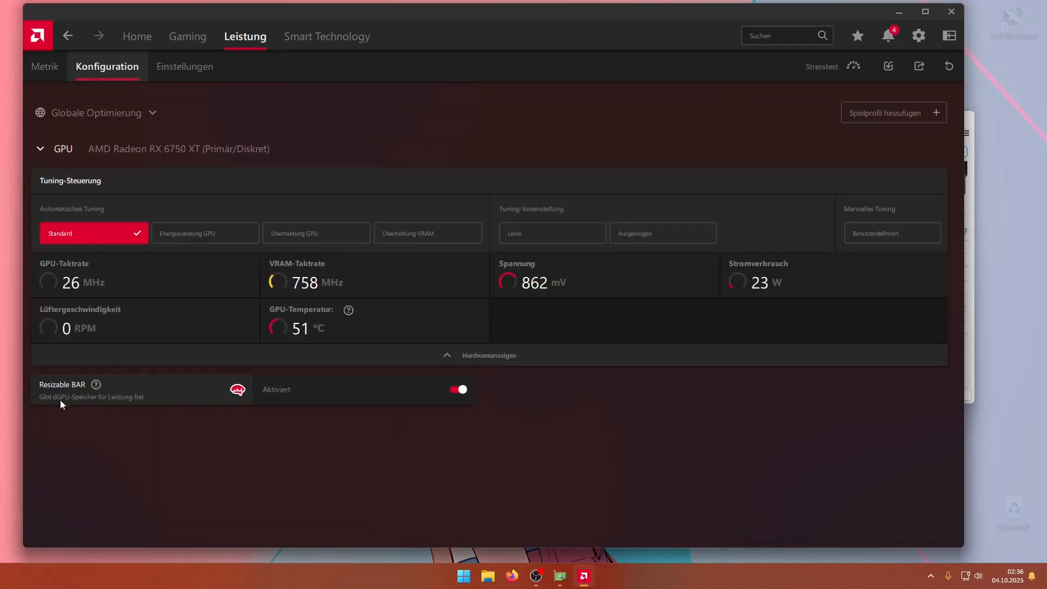
{"action": "left_click", "coordinate": [895, 233]}
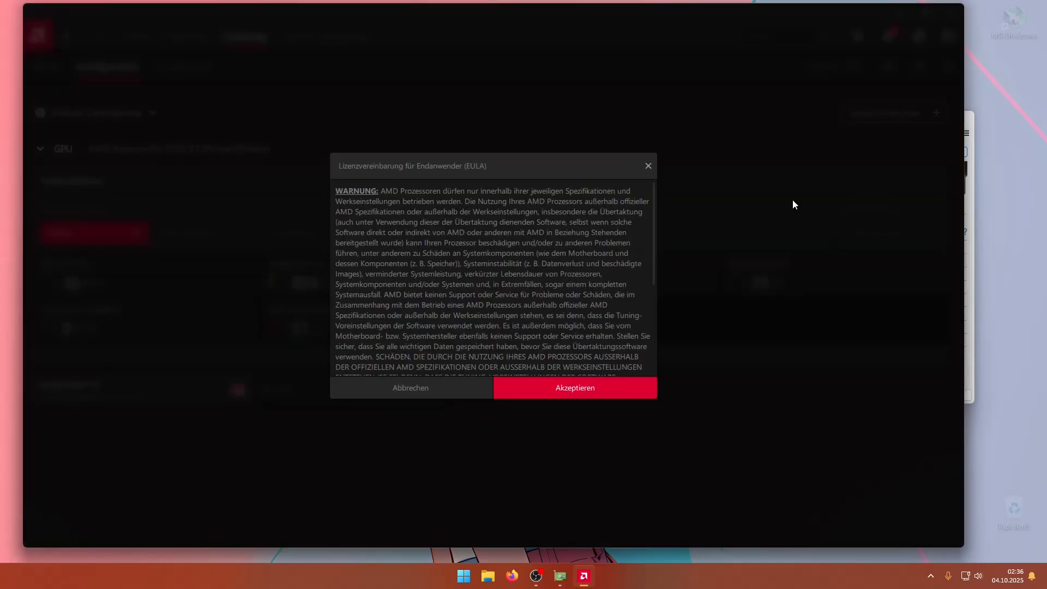
{"action": "left_click", "coordinate": [587, 397]}
Enable VRAM tuning with advanced control and set its maximum frequency to 2150 MHz.
{"action": "left_click", "coordinate": [462, 366]}
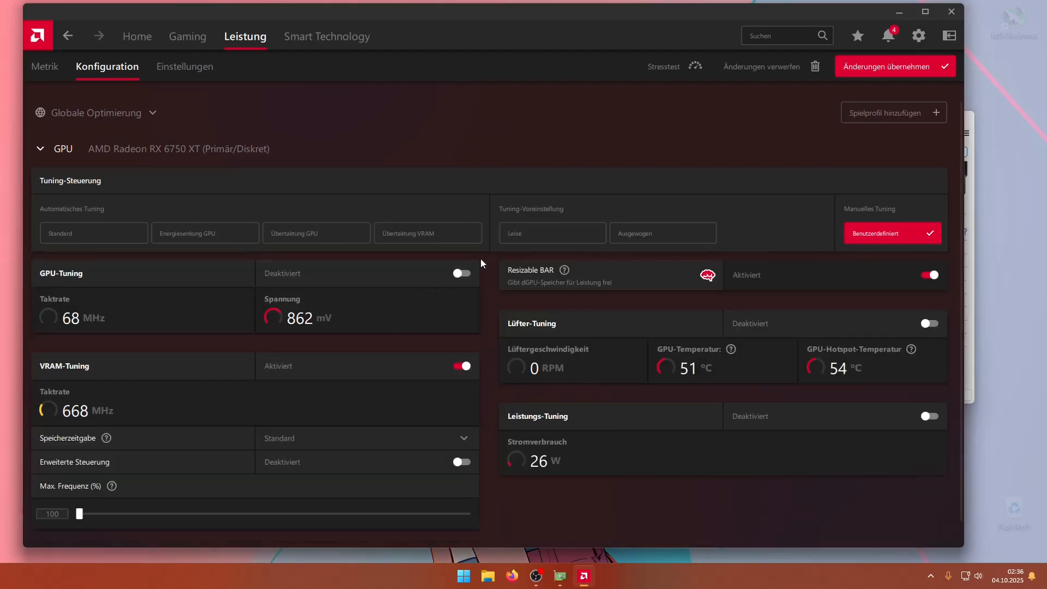
{"action": "scroll", "coordinate": [295, 382], "scroll_direction": "down", "scroll_amount": 1}
{"action": "left_click_drag", "start_coordinate": [300, 485], "coordinate": [621, 475]}
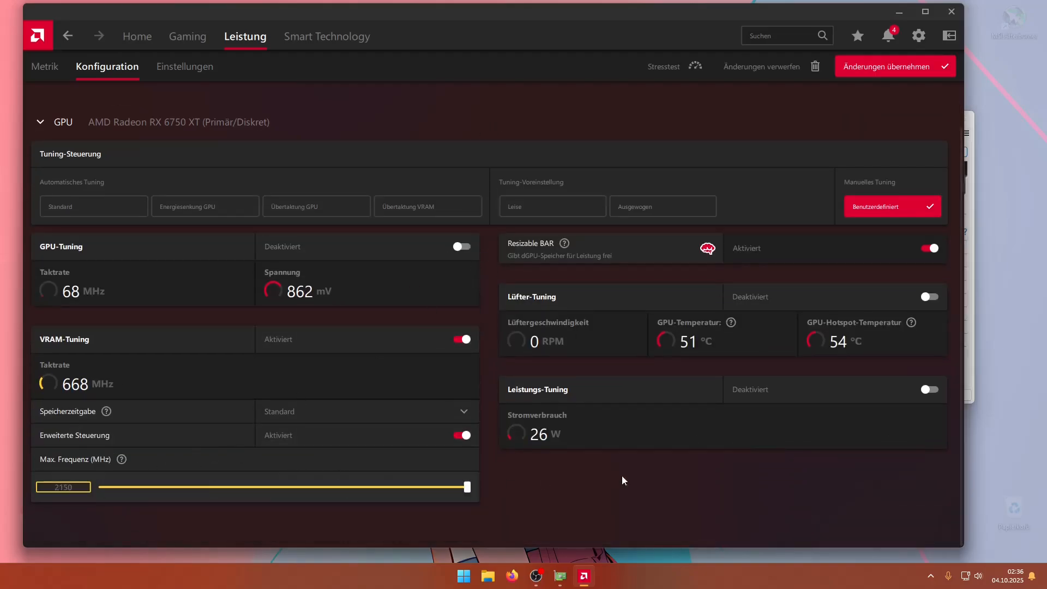
Enable GPU tuning and its advanced control for frequency and voltage.
{"action": "left_click", "coordinate": [461, 247]}
{"action": "left_click", "coordinate": [461, 318]}
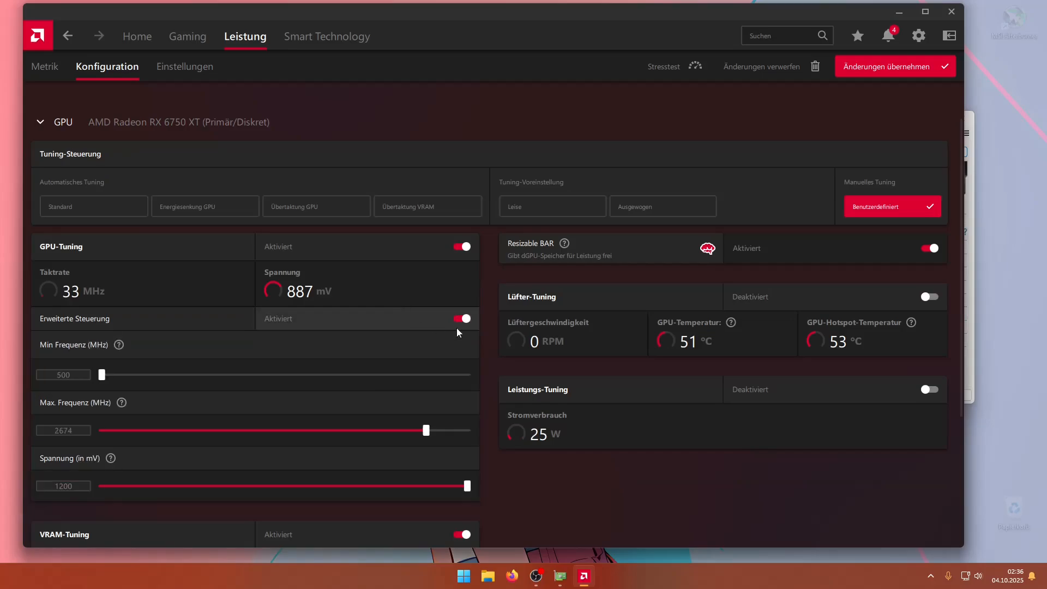
Set the GPU tuning's minimum frequency to 2300 MHz and its maximum frequency to 2700 MHz.
{"action": "scroll", "coordinate": [284, 319], "scroll_direction": "down", "scroll_amount": 4}
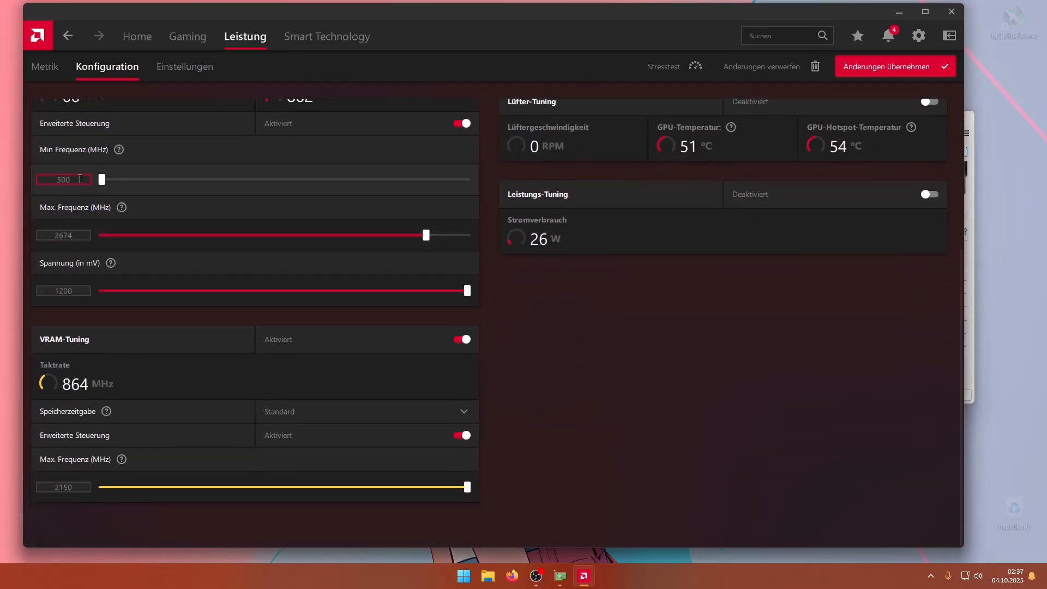
{"action": "left_click", "coordinate": [63, 180]}
{"action": "type", "text": "2300"}
{"action": "key", "text": "Tab"}
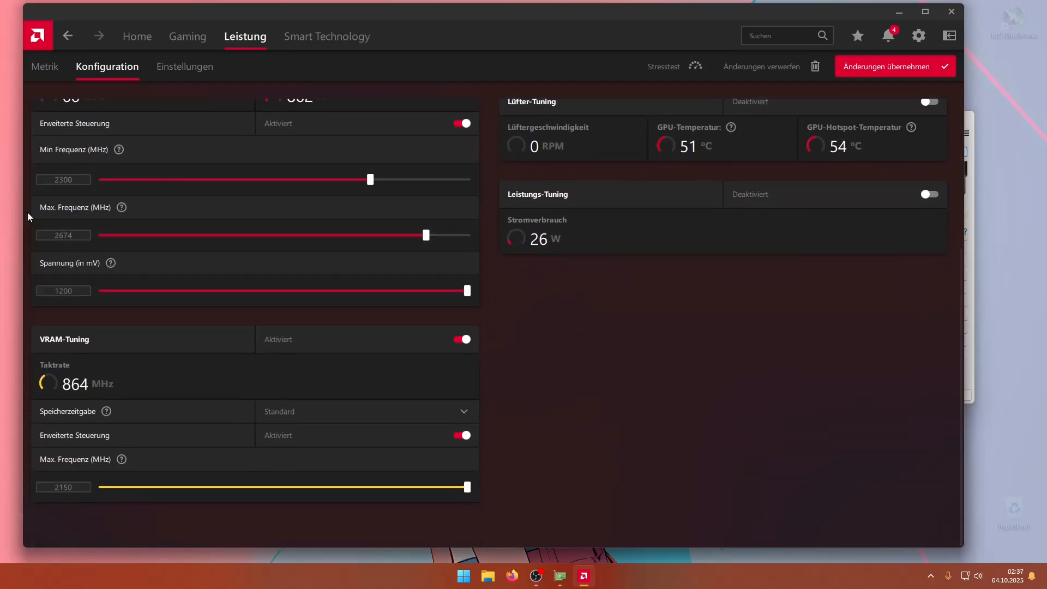
{"action": "key", "text": "Tab"}
{"action": "type", "text": "2700"}
{"action": "key", "text": "Tab"}
Enable power tuning with the power limit at 15 % and apply the tuning changes.
{"action": "left_click", "coordinate": [783, 197]}
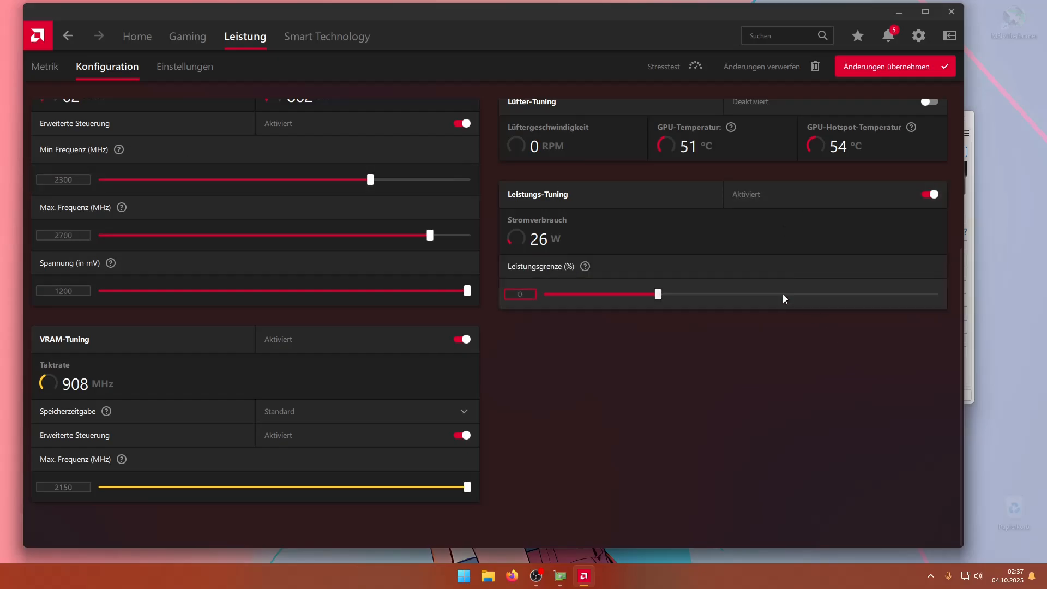
{"action": "left_click", "coordinate": [880, 66]}
{"action": "scroll", "coordinate": [434, 241], "scroll_direction": "up", "scroll_amount": 4}
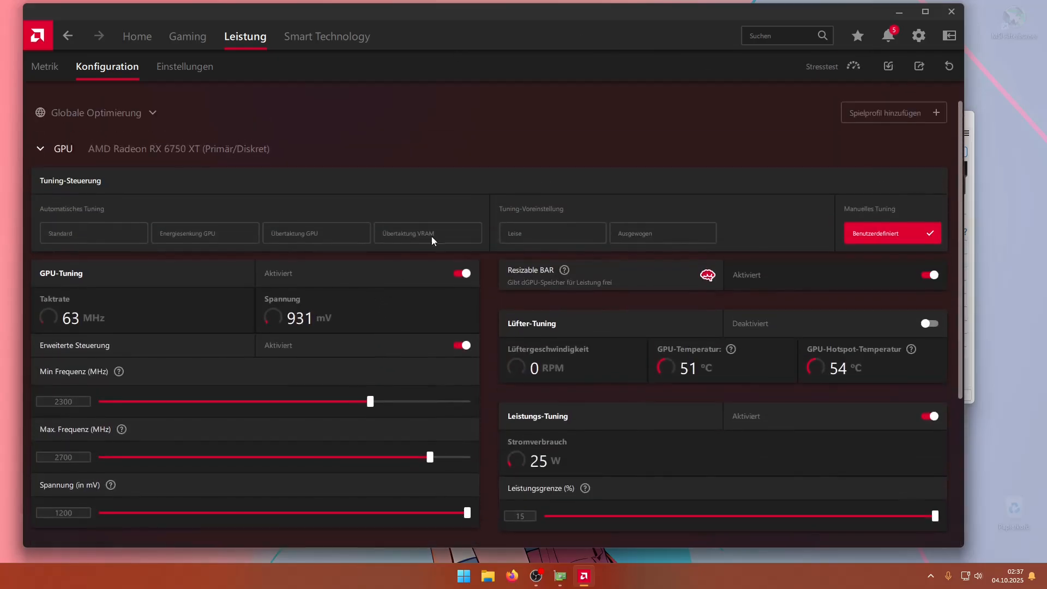
Close AMD Software and check the card's GPU, memory and boost clocks in the GPU-Z window.
{"action": "left_click", "coordinate": [947, 12]}
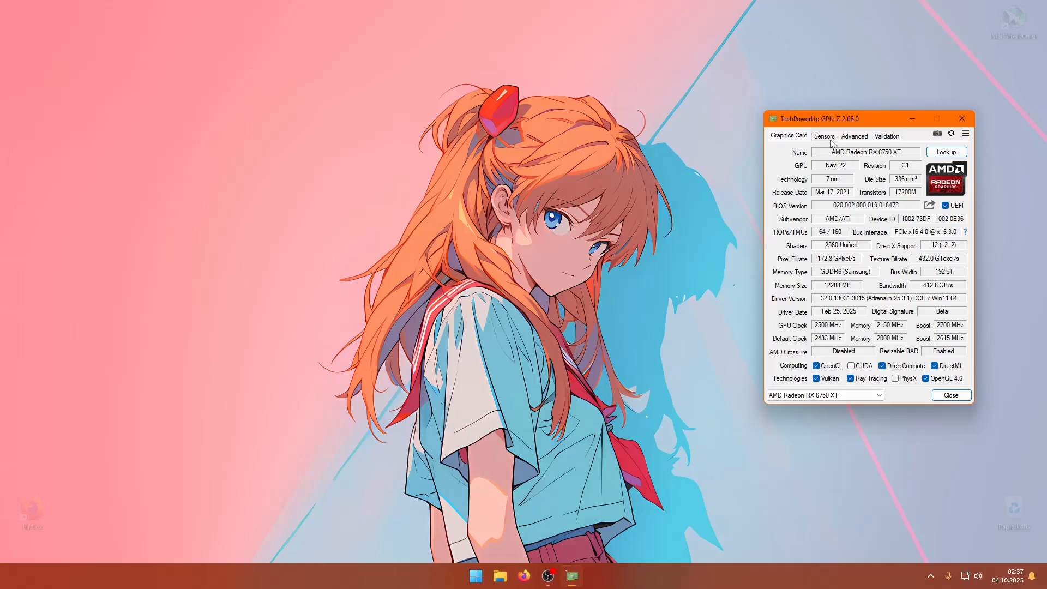
{"action": "left_click_drag", "start_coordinate": [835, 118], "coordinate": [410, 141]}
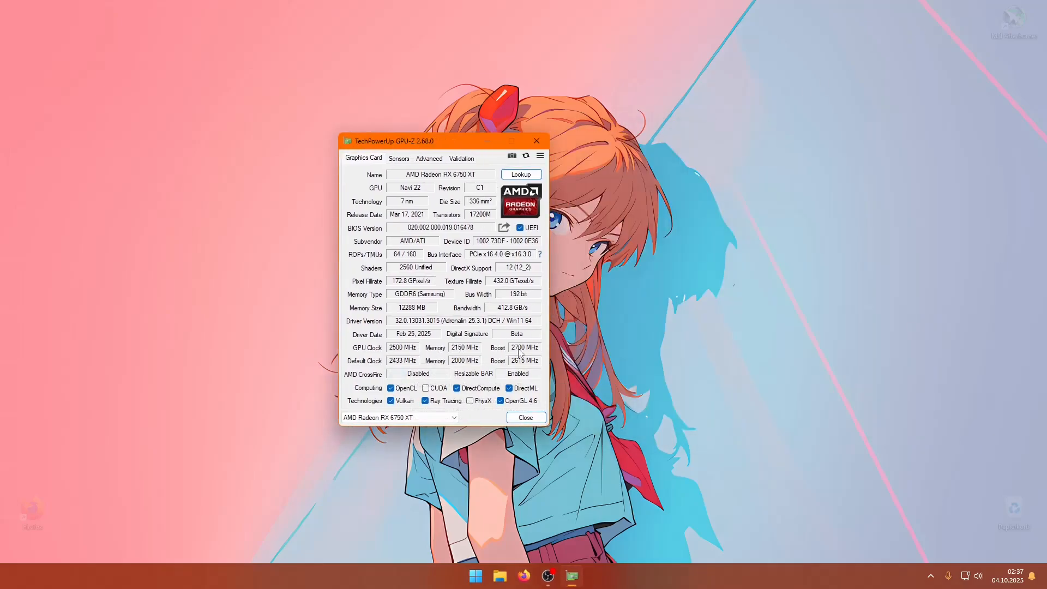
{"action": "left_click_drag", "start_coordinate": [382, 143], "coordinate": [731, 75]}
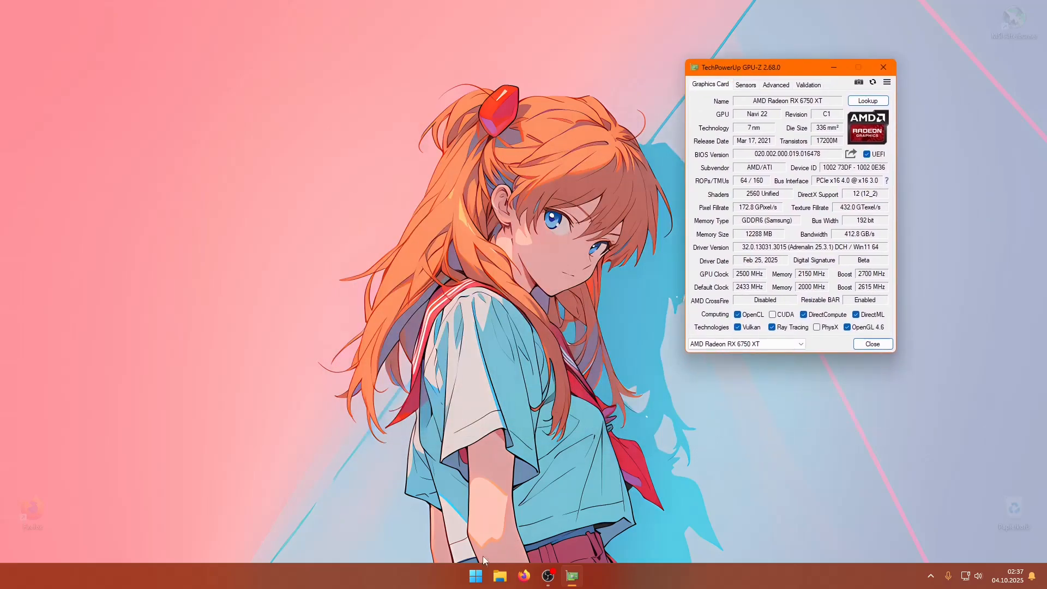
Search Windows for "heaven" and launch Heaven Benchmark 4.0.
{"action": "key", "text": "super"}
{"action": "type", "text": "heaven Benchmark 4.0"}
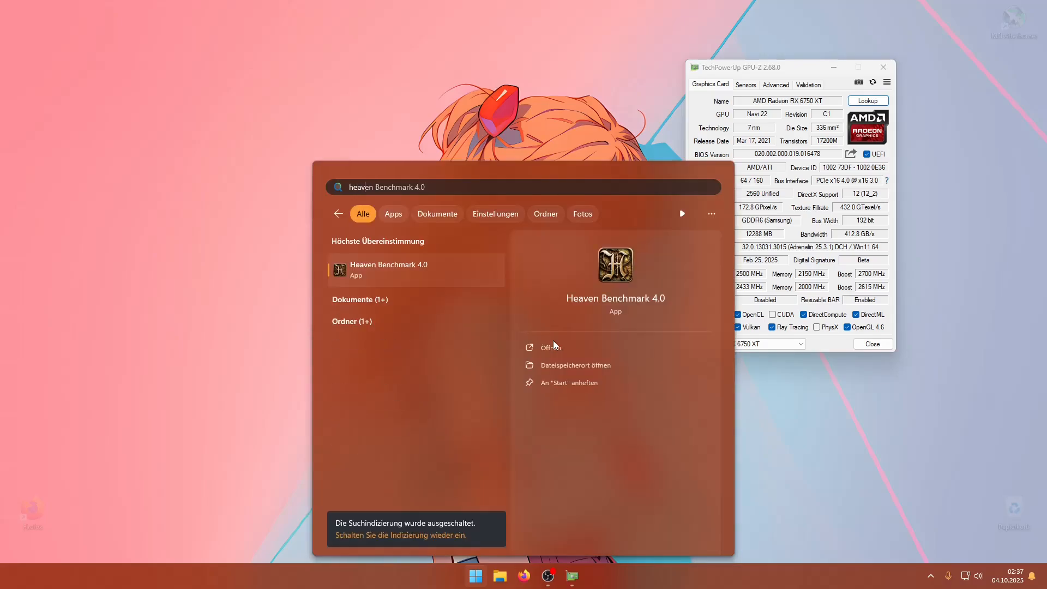
{"action": "key", "text": "Return"}
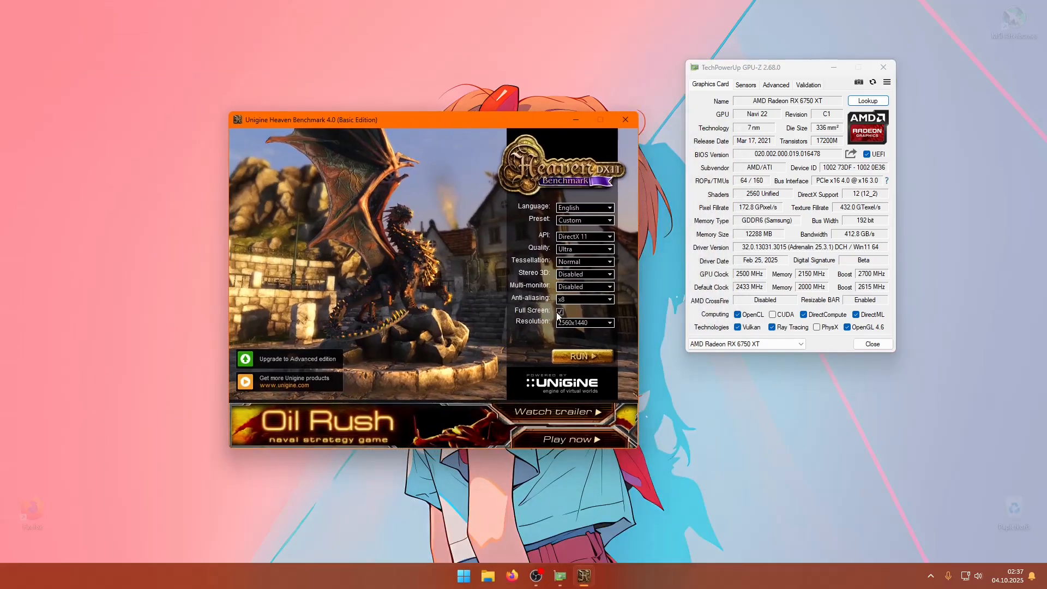
Set Heaven to windowed mode at a resolution of 1280x720 and run it.
{"action": "left_click", "coordinate": [599, 323]}
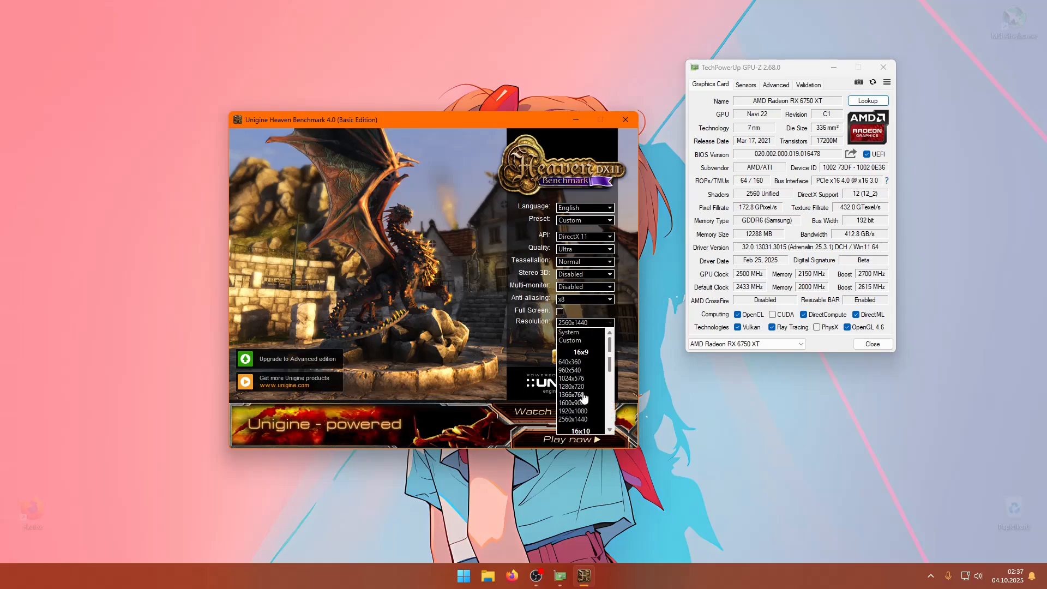
{"action": "scroll", "coordinate": [581, 381], "scroll_direction": "down", "scroll_amount": 1}
{"action": "left_click", "coordinate": [580, 362]}
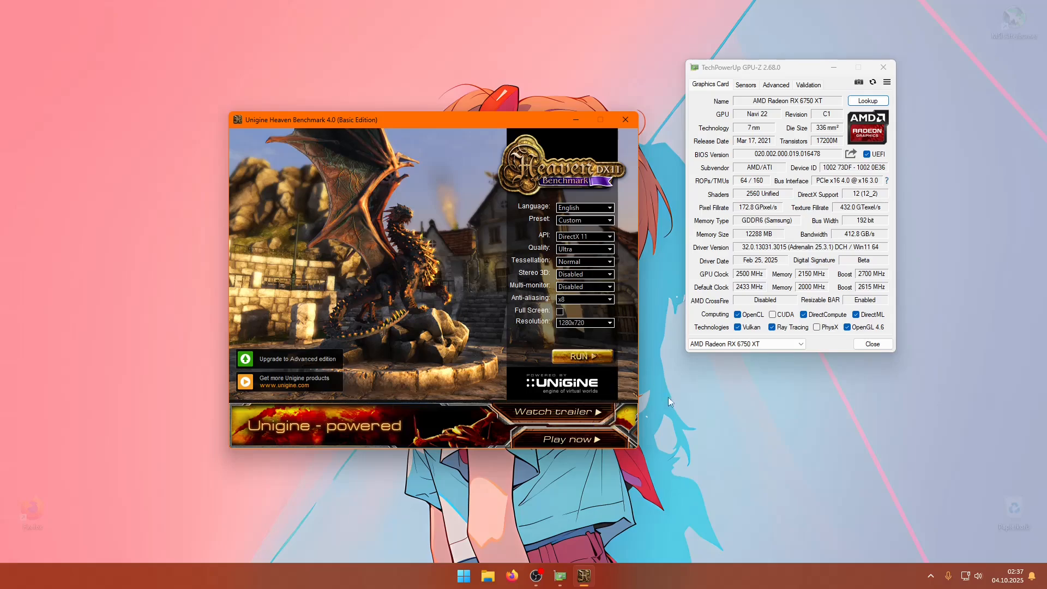
{"action": "left_click", "coordinate": [589, 361]}
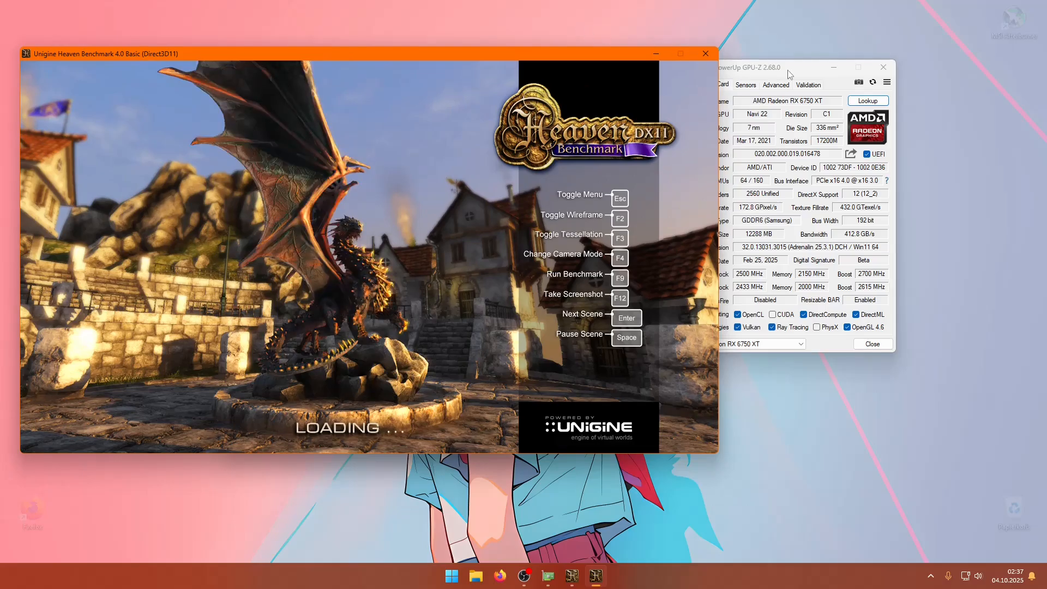
Place GPU-Z beside the running Heaven window, monitor its sensor readings under load, and quit the benchmark.
{"action": "left_click_drag", "start_coordinate": [788, 71], "coordinate": [894, 105]}
{"action": "left_click", "coordinate": [851, 119]}
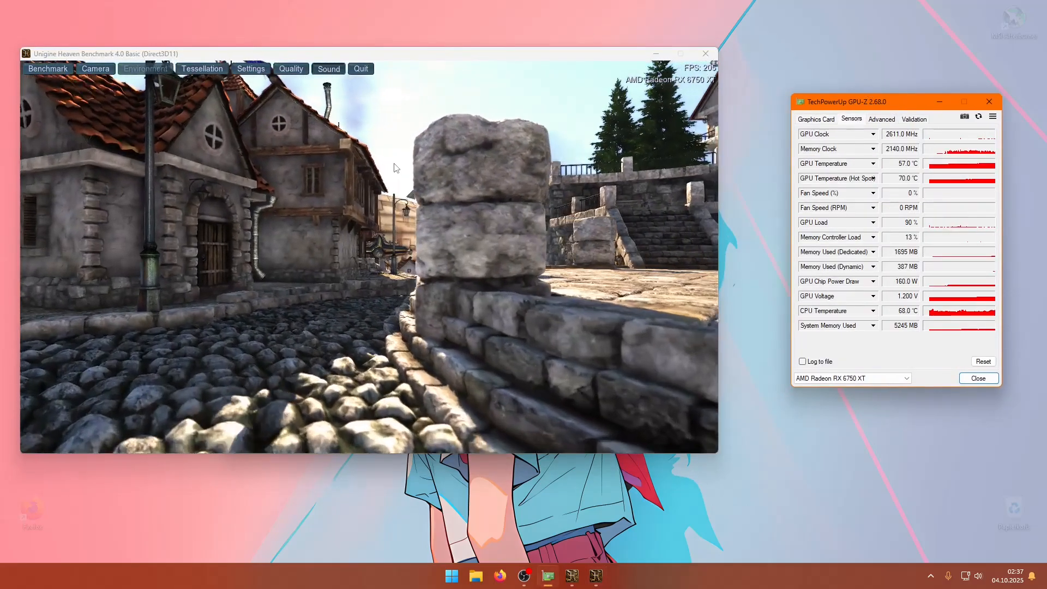
{"action": "left_click", "coordinate": [396, 168]}
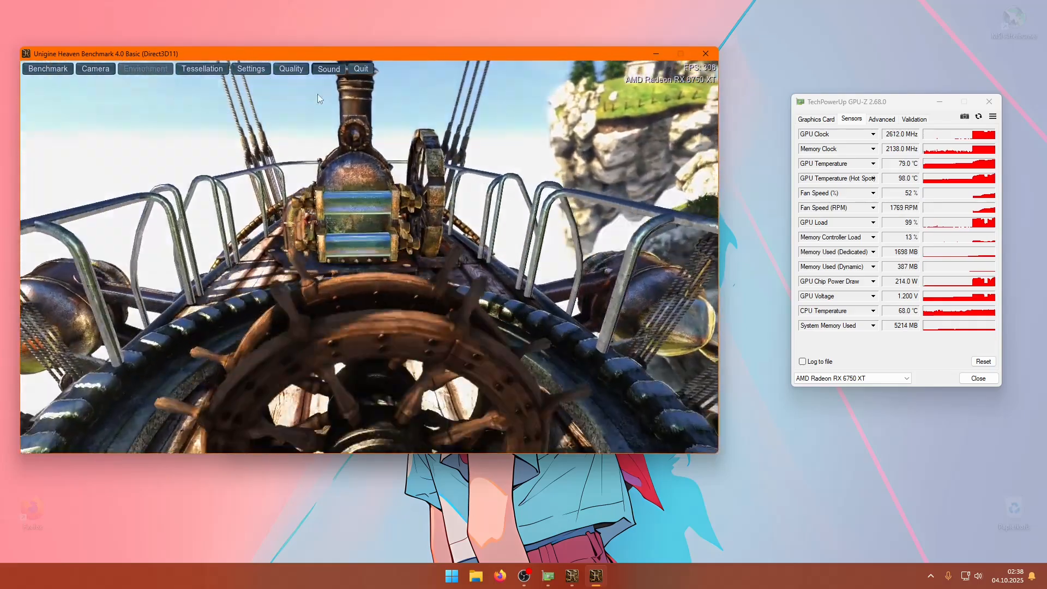
{"action": "left_click", "coordinate": [360, 68]}
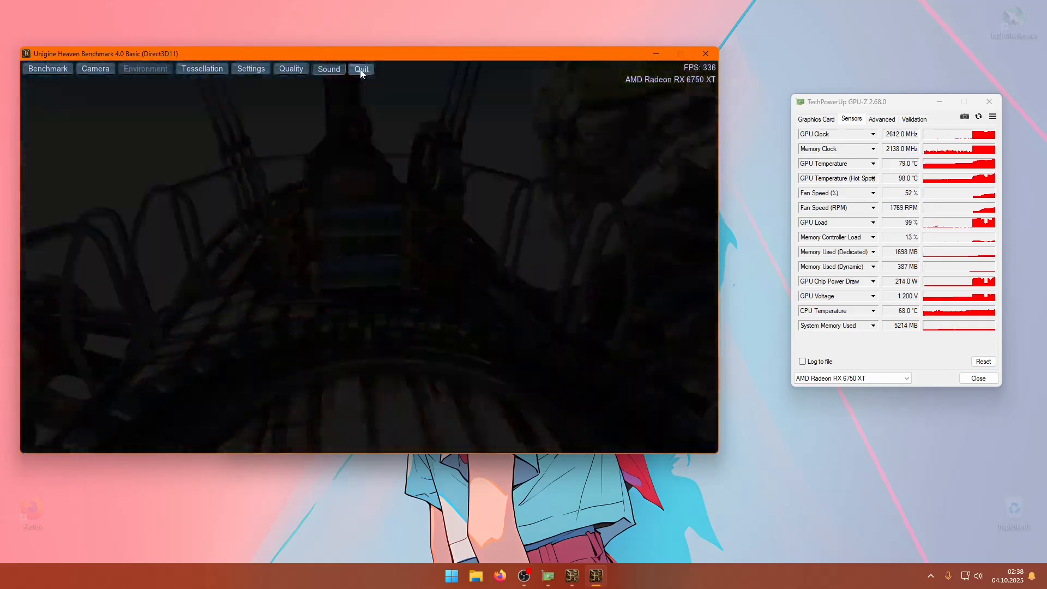
{"action": "left_click", "coordinate": [365, 268]}
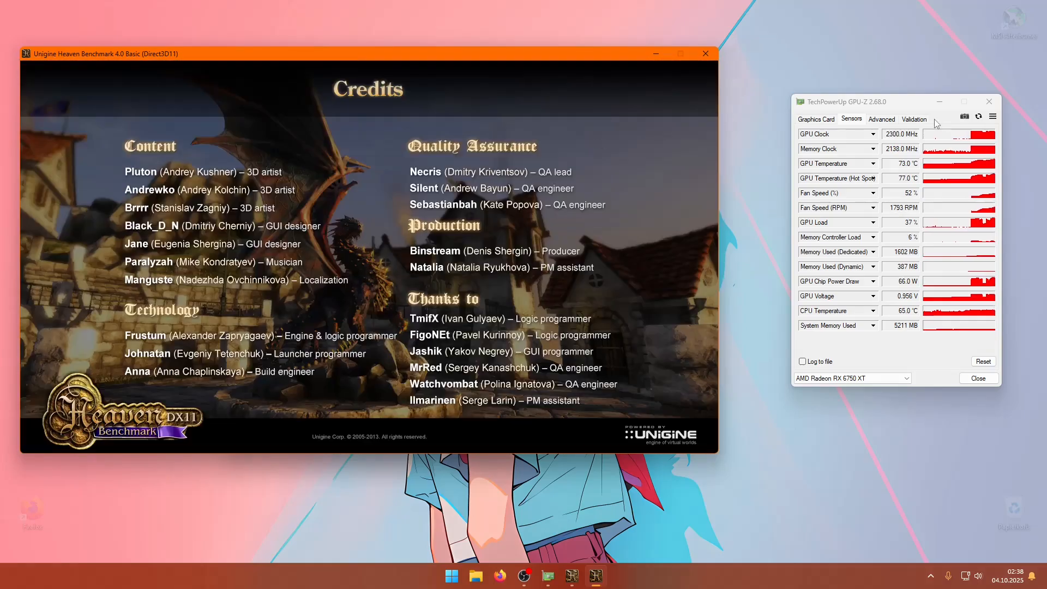